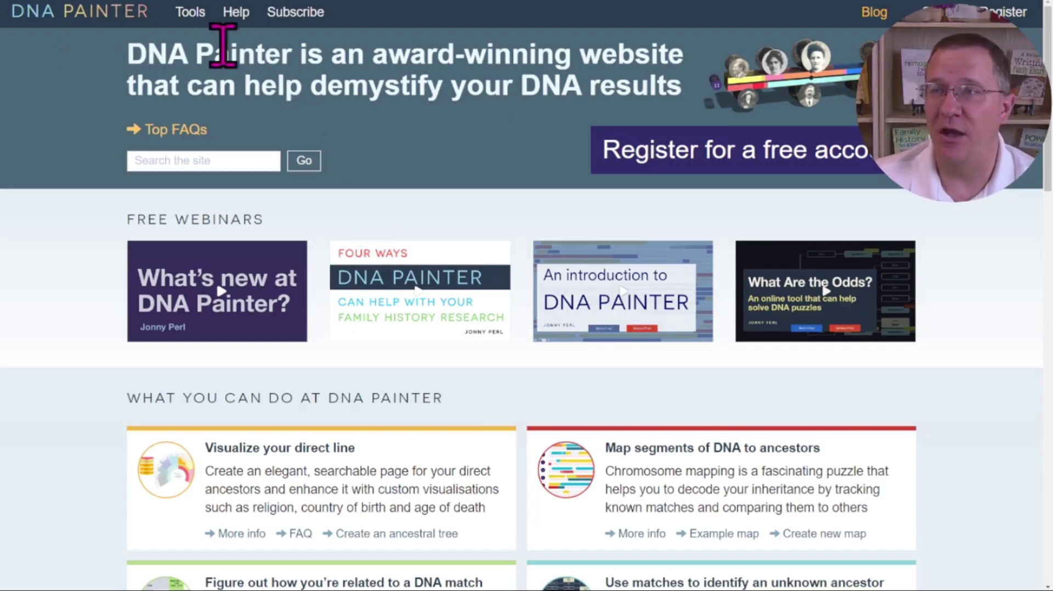
# Open the Shared cM Project 4.0 tool from DNA Painter's Tools for Genetic Genealogy page
pyautogui.click(192, 14)
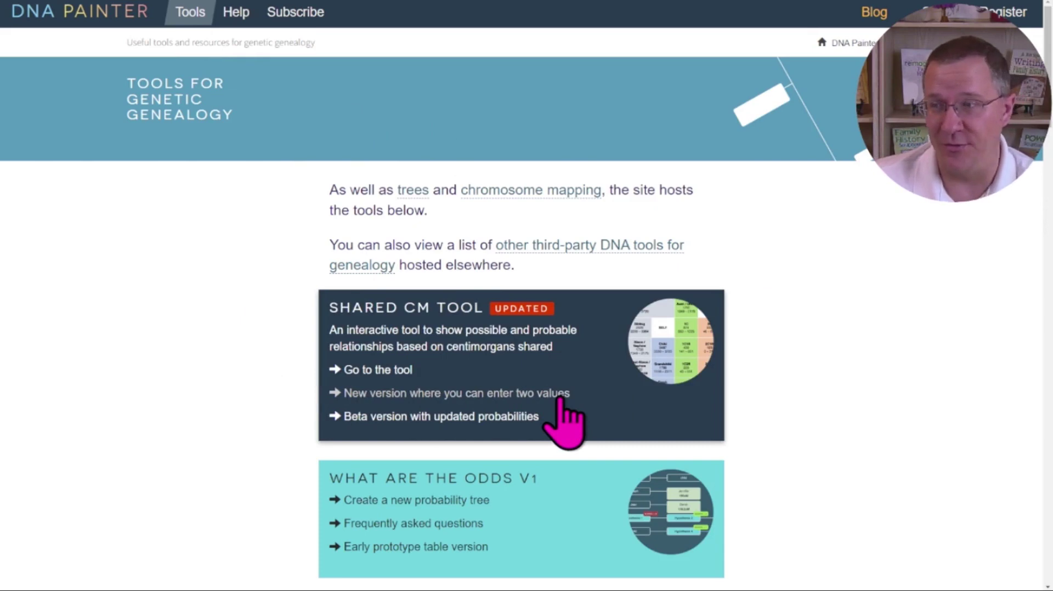
pyautogui.click(427, 329)
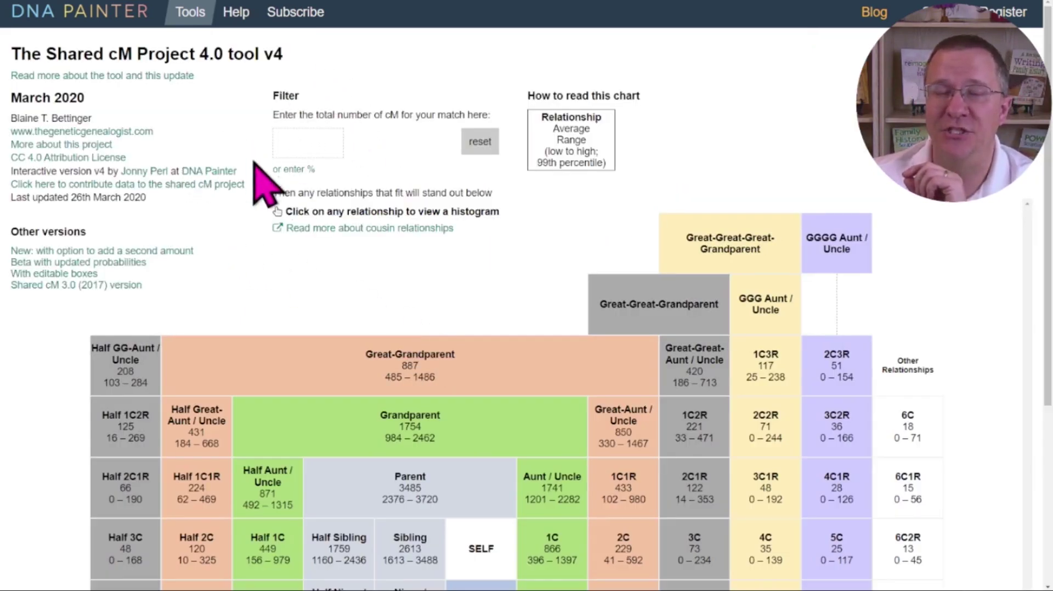
pyautogui.moveTo(307, 141)
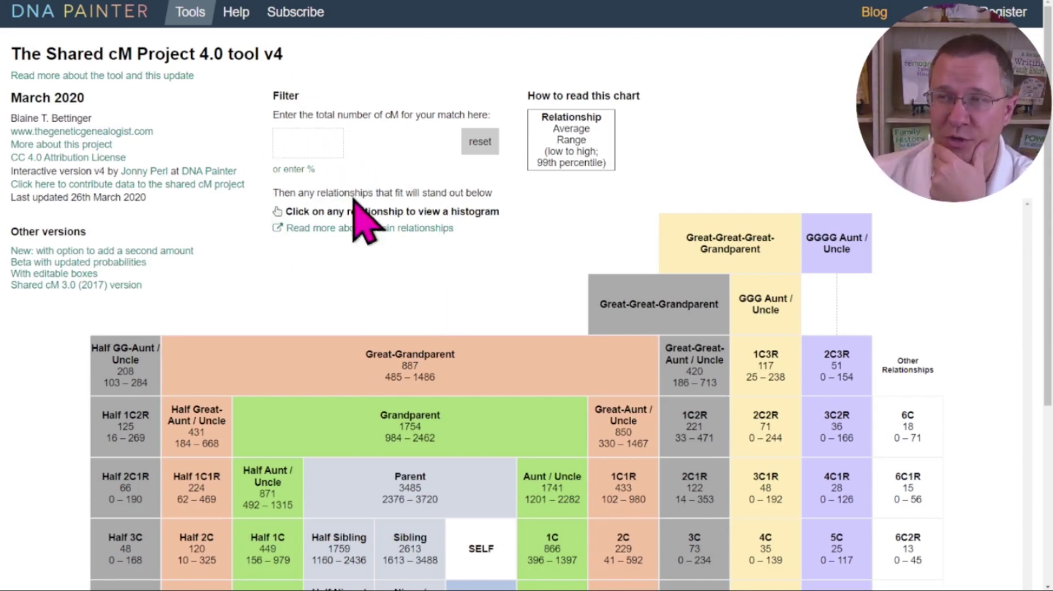
# Enter 393 cM and read the 73%, 27% and ~0% relationship probabilities
pyautogui.press('Tab')
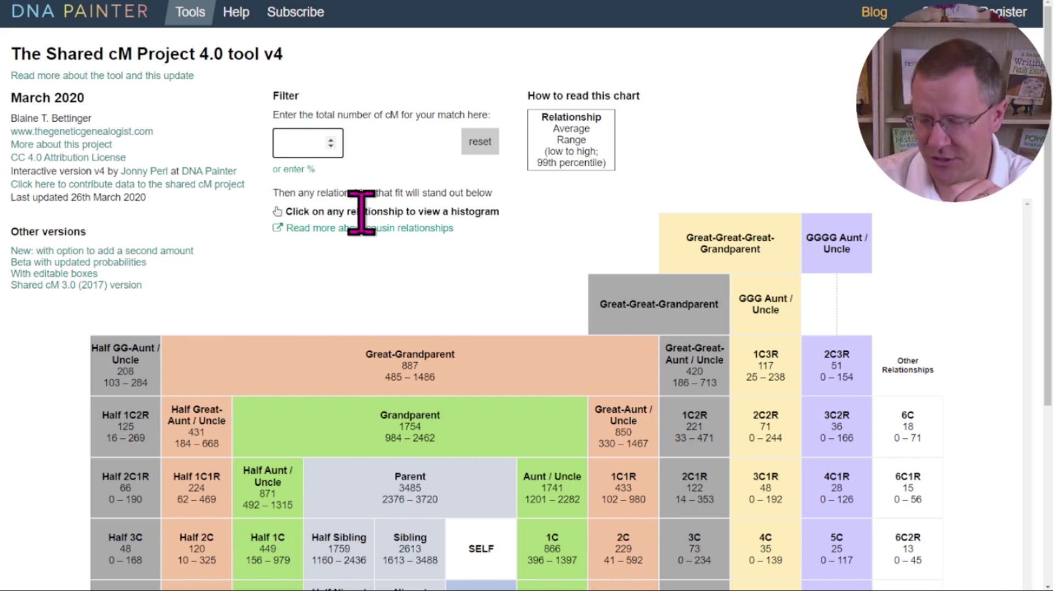
pyautogui.press('Return')
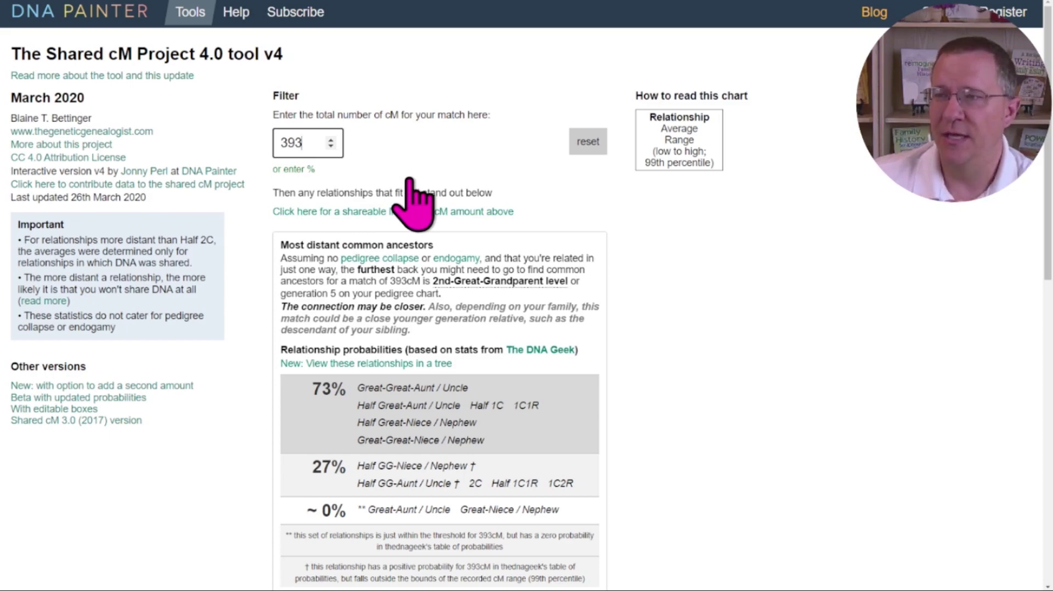
pyautogui.scroll(-1, 410, 189)
pyautogui.scroll(-3, 396, 295)
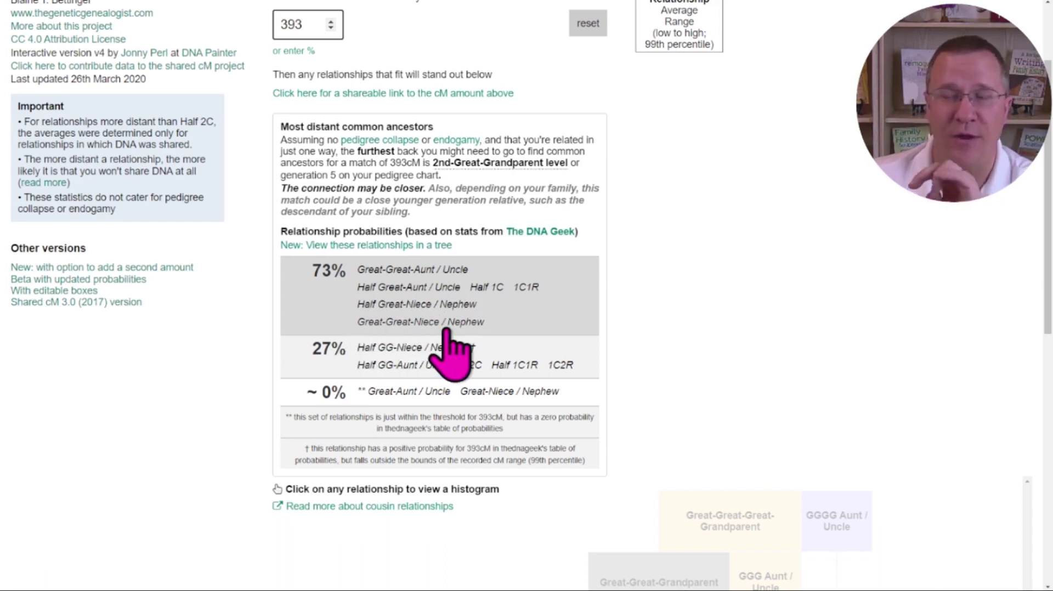
# Replace 393 with 484 cM, then switch to the two-amount version of the tool
pyautogui.doubleClick(294, 23)
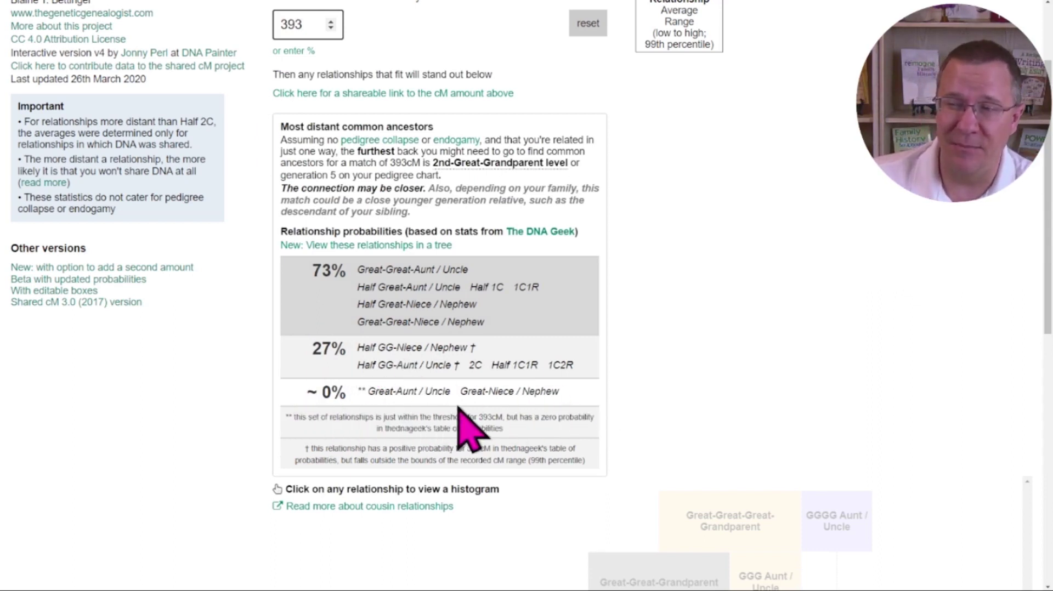
pyautogui.doubleClick(296, 25)
pyautogui.write('484')
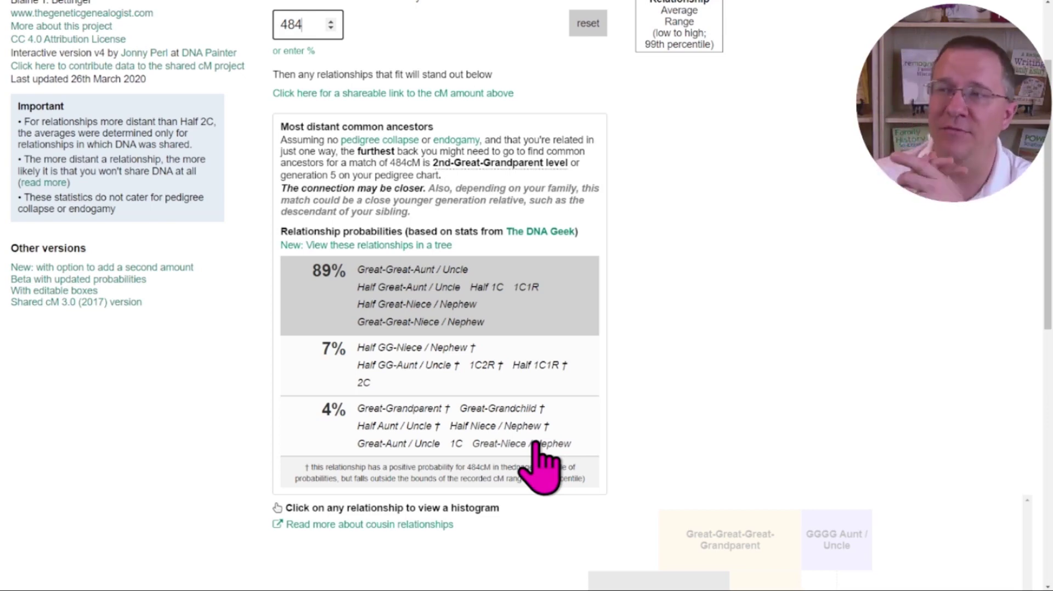
pyautogui.scroll(3, 526, 220)
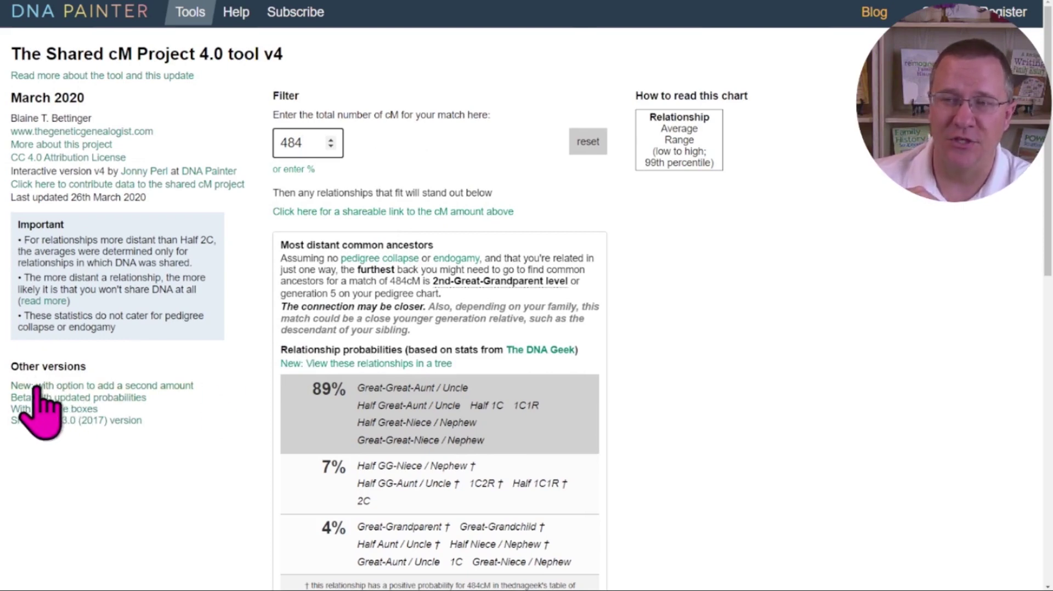
pyautogui.click(104, 386)
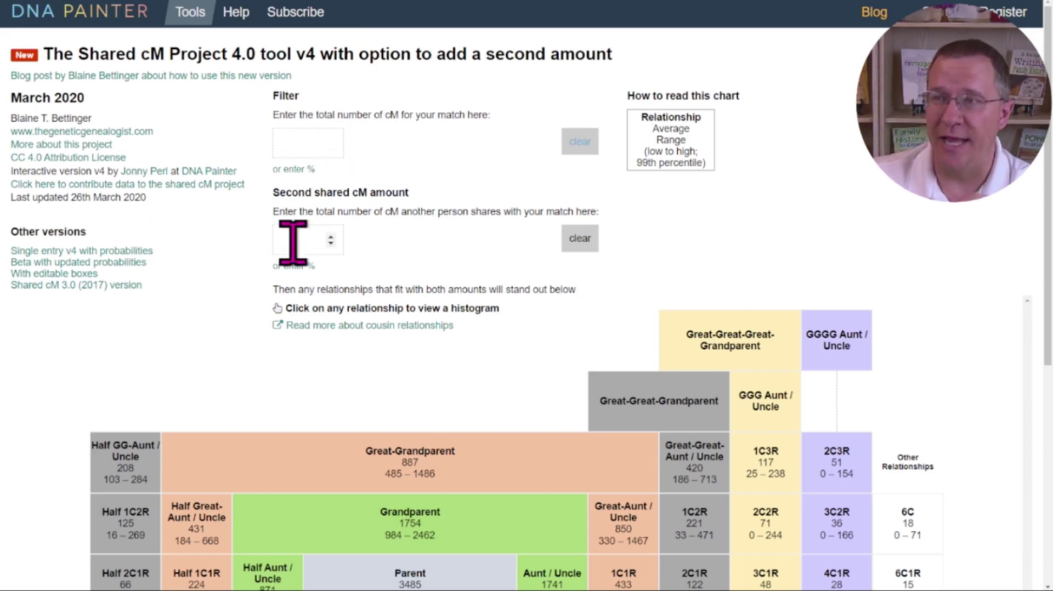
# Enter 393 as the first cM amount and review the highlighted relationship chart
pyautogui.click(297, 146)
pyautogui.write('3')
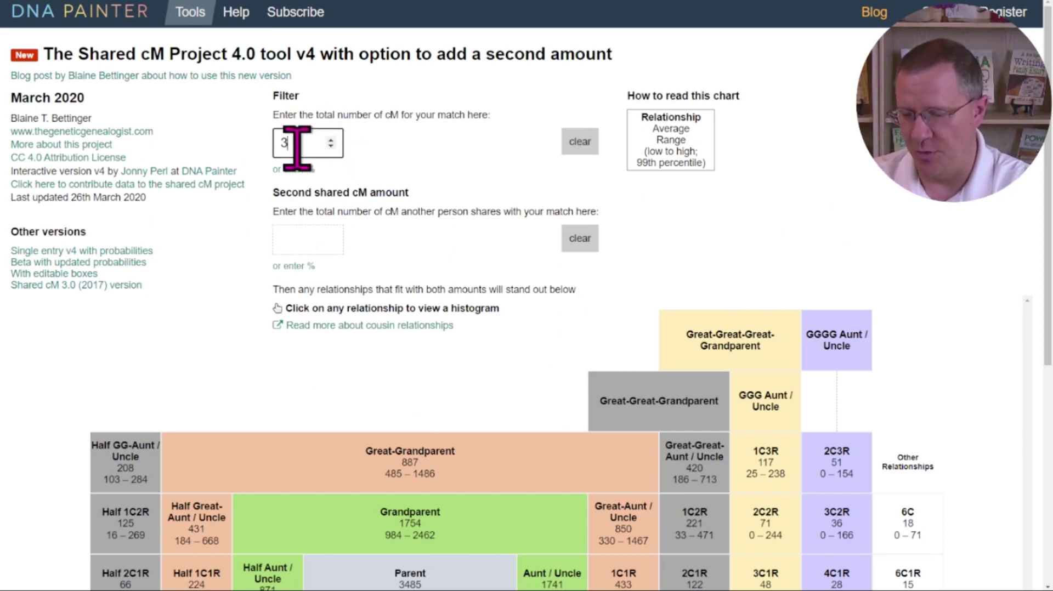
pyautogui.write('93')
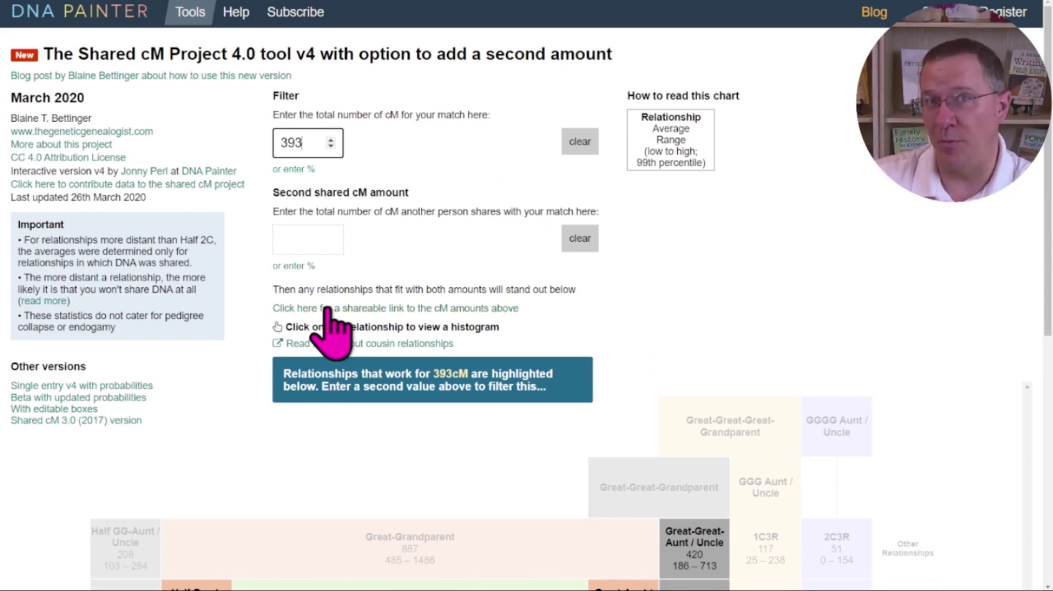
pyautogui.scroll(-6, 329, 332)
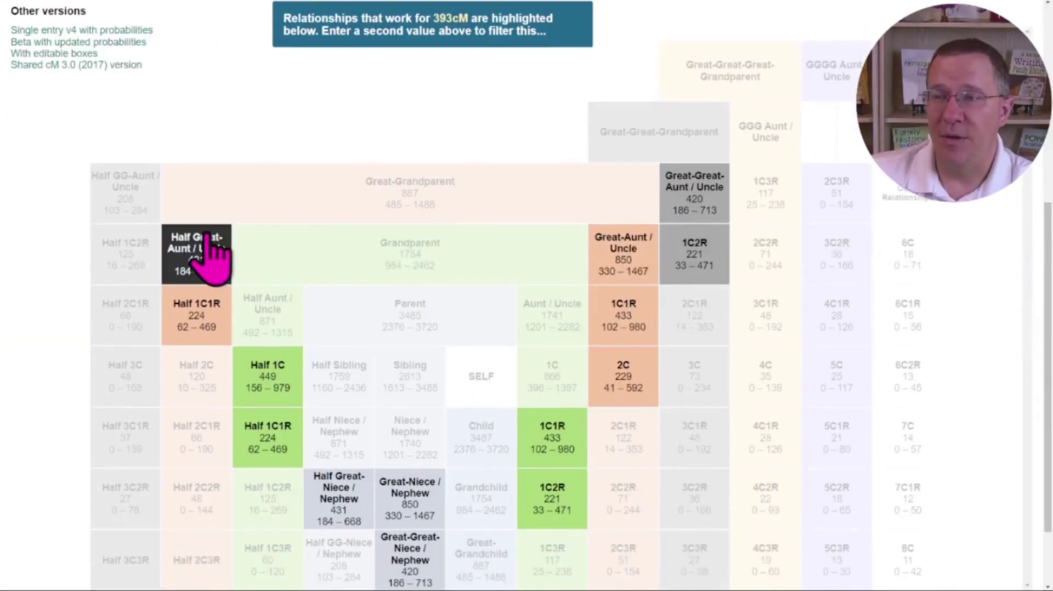
pyautogui.scroll(-1, 855, 291)
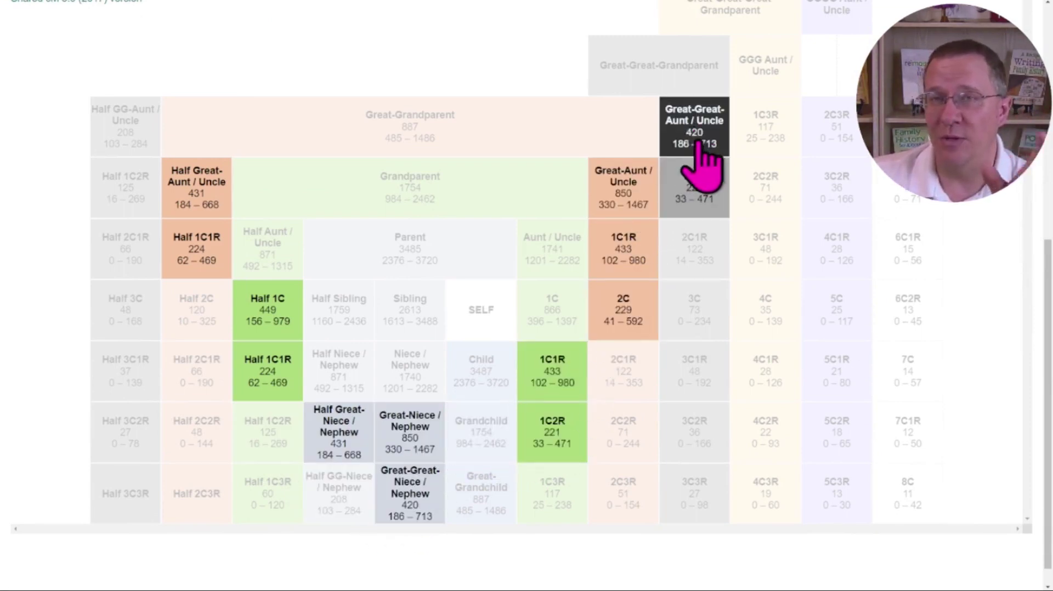
pyautogui.scroll(3, 770, 216)
pyautogui.scroll(3, 603, 192)
pyautogui.moveTo(308, 196)
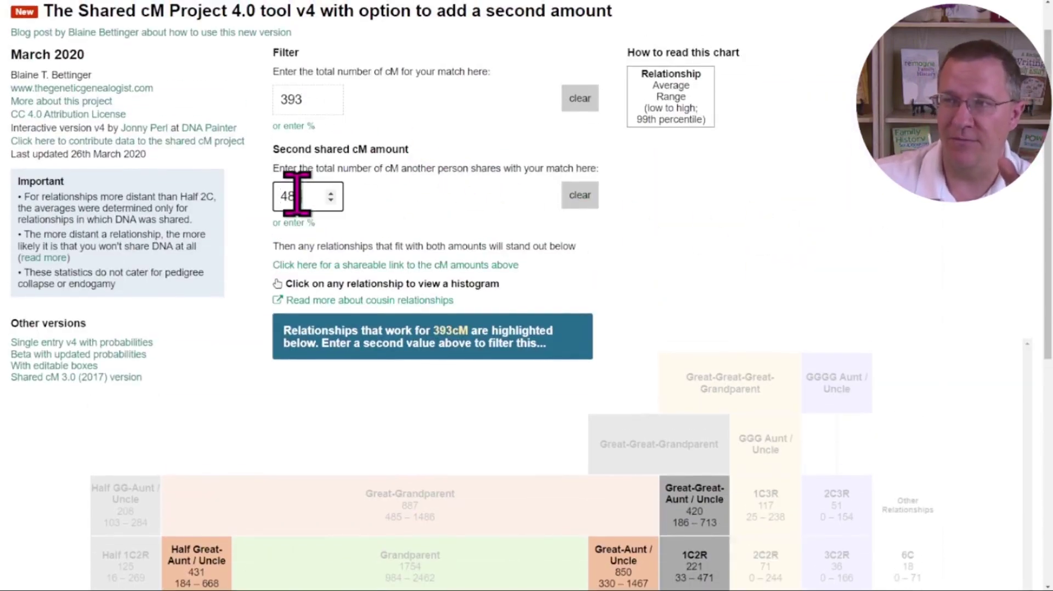
# Add 484 as the second amount and review relationships fitting both 393 and 484 cM
pyautogui.write('4')
pyautogui.scroll(-1, 716, 236)
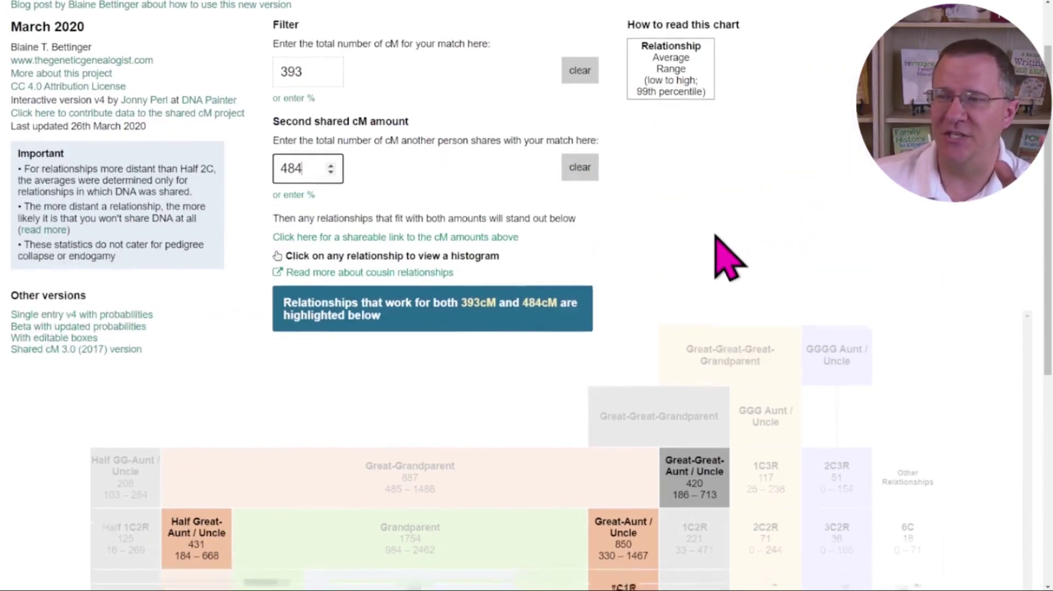
pyautogui.scroll(-5, 719, 260)
pyautogui.scroll(-2, 717, 259)
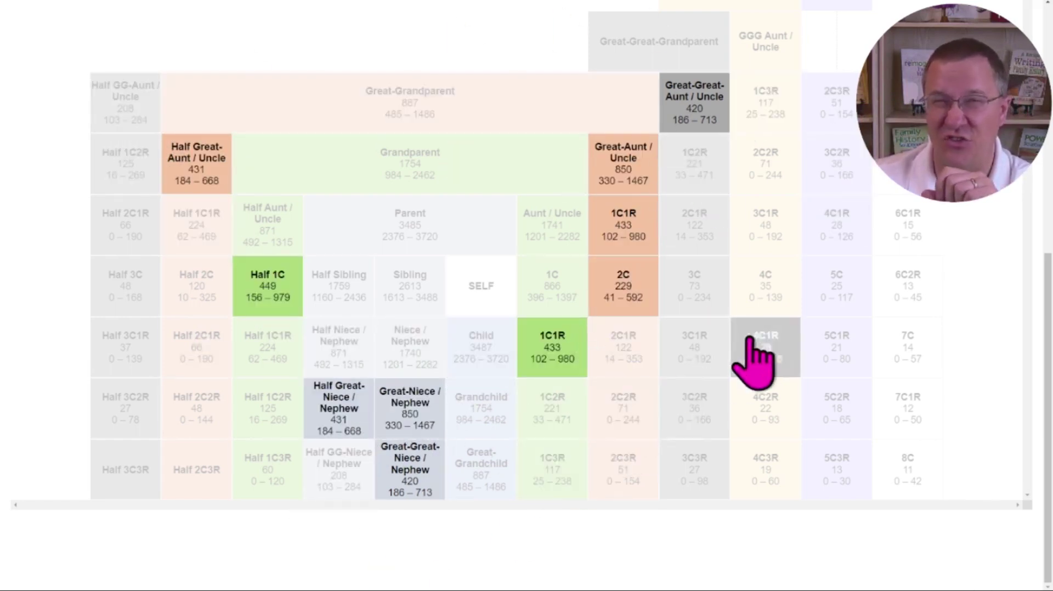
pyautogui.scroll(5, 414, 219)
pyautogui.scroll(2, 395, 192)
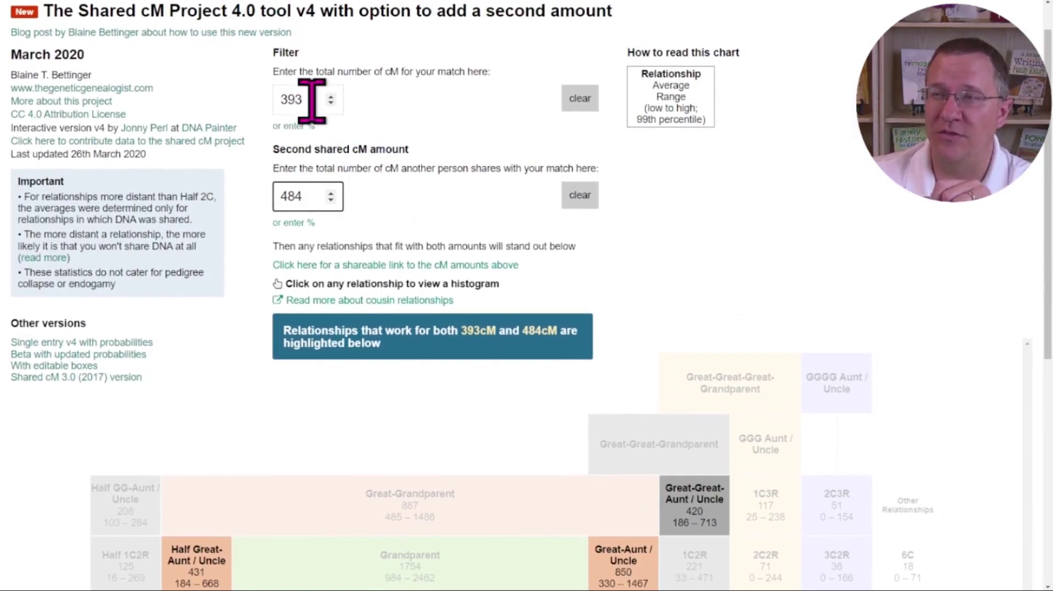
pyautogui.moveTo(304, 100); pyautogui.dragTo(258, 99)
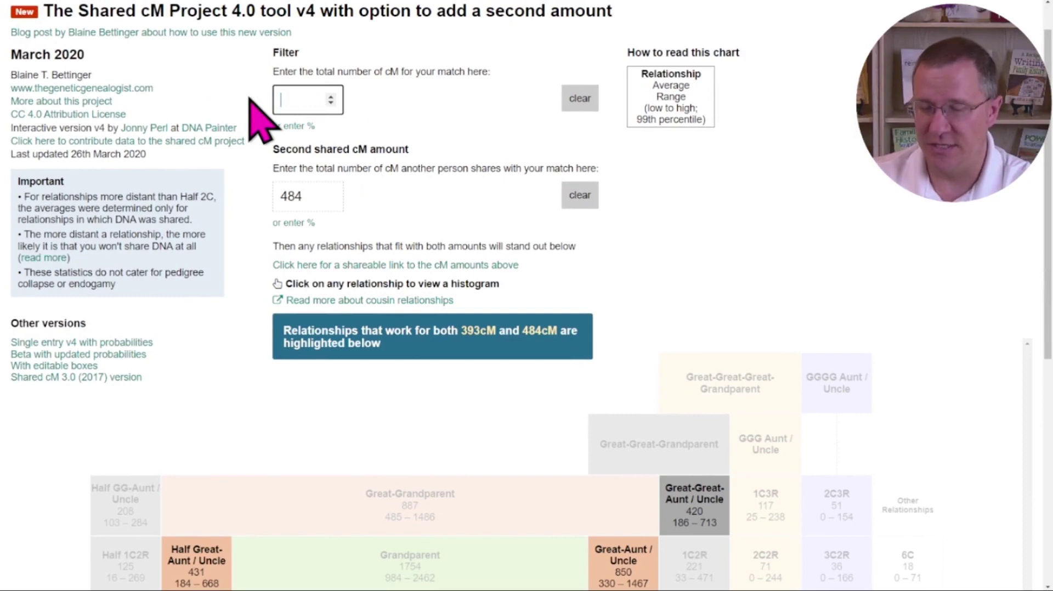
# Clear both amounts and enter 298 cM as the first amount
pyautogui.moveTo(304, 196); pyautogui.dragTo(266, 204)
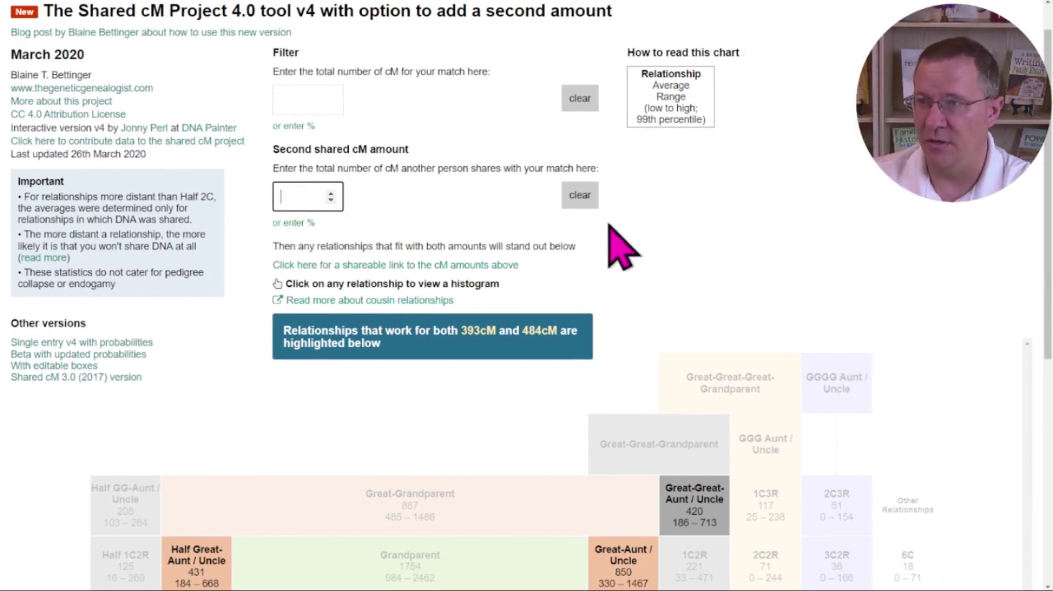
pyautogui.click(579, 195)
pyautogui.click(579, 99)
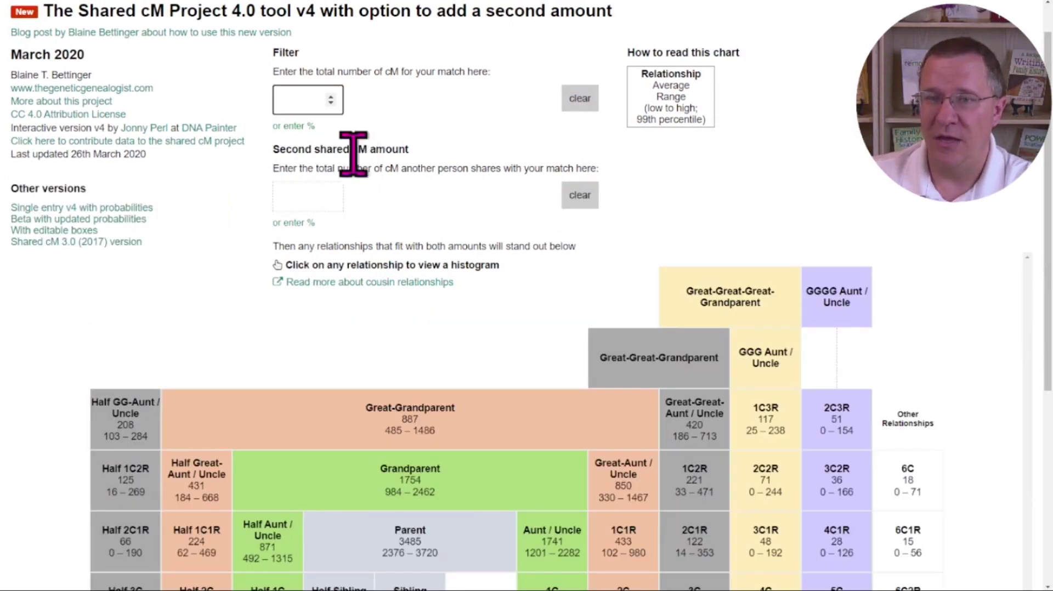
pyautogui.write('8')
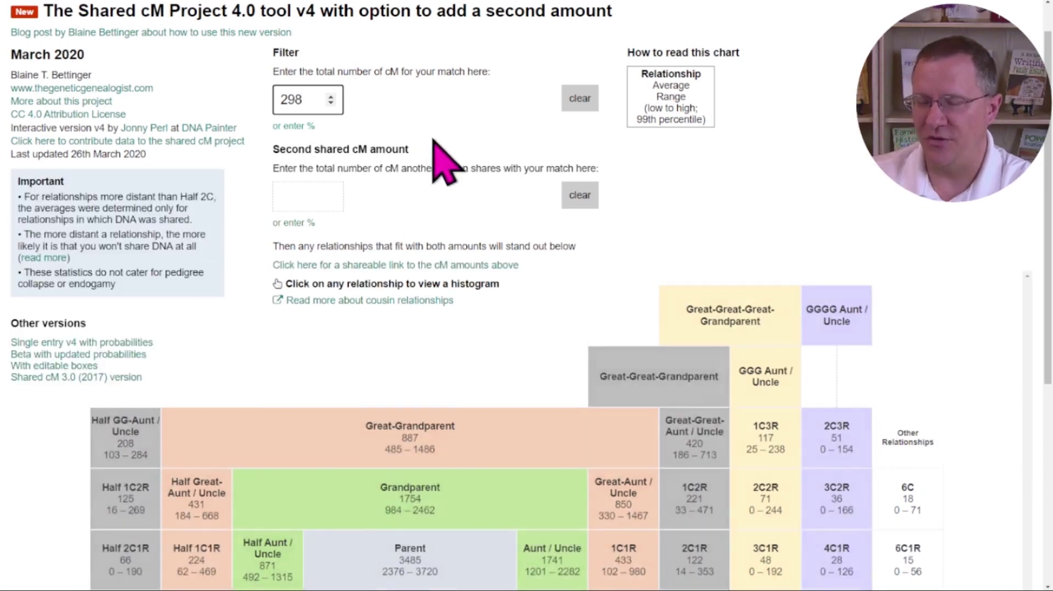
pyautogui.scroll(-4, 669, 216)
pyautogui.scroll(-2, 734, 301)
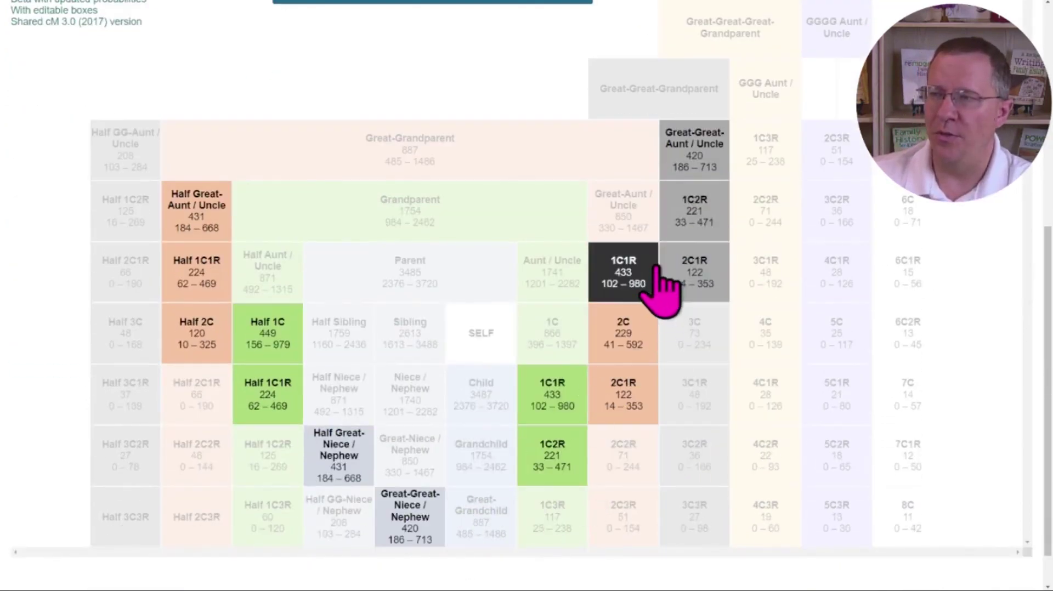
pyautogui.scroll(-1, 693, 258)
pyautogui.scroll(1, 704, 230)
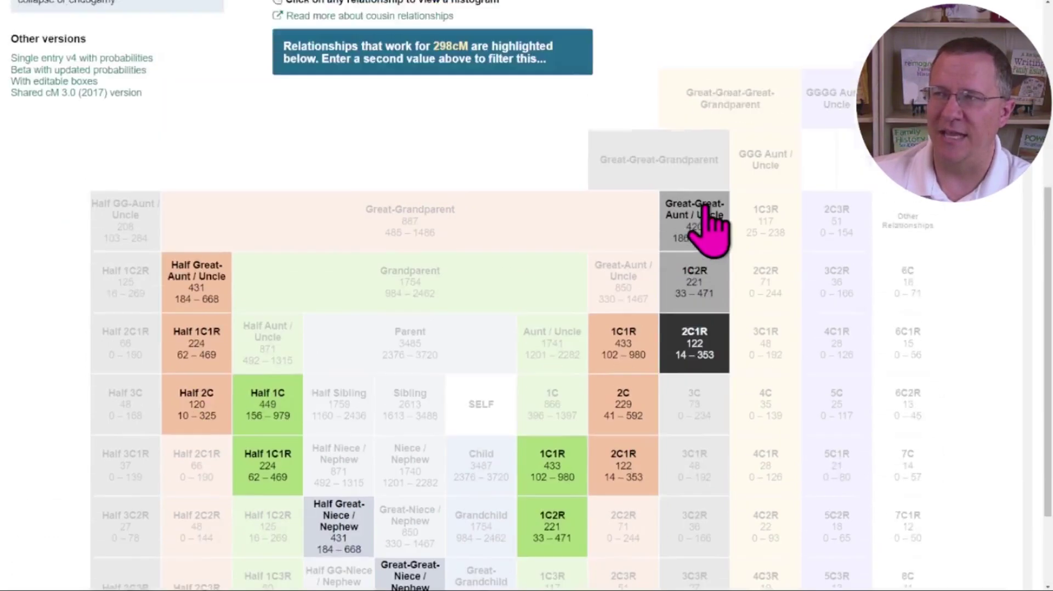
pyautogui.scroll(6, 658, 225)
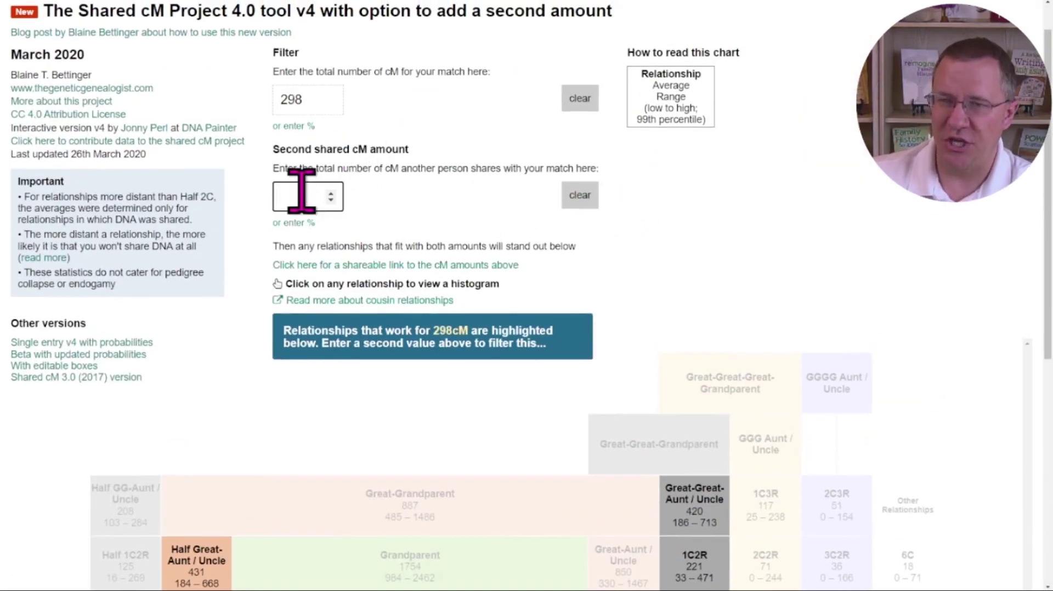
# Enter 280 cM as the second amount and review relationships fitting both
pyautogui.write('280')
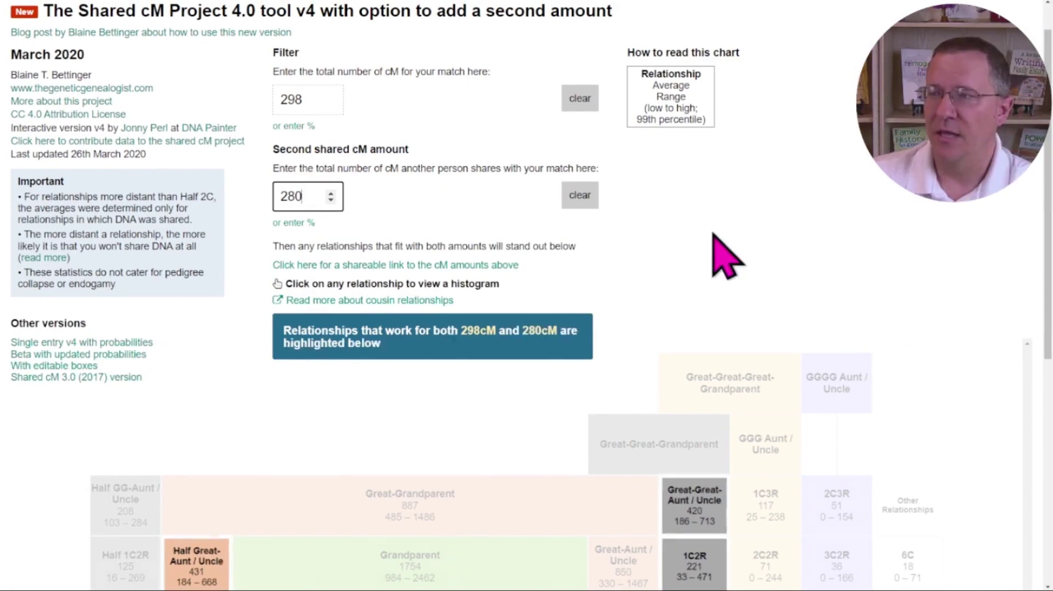
pyautogui.scroll(-5, 712, 307)
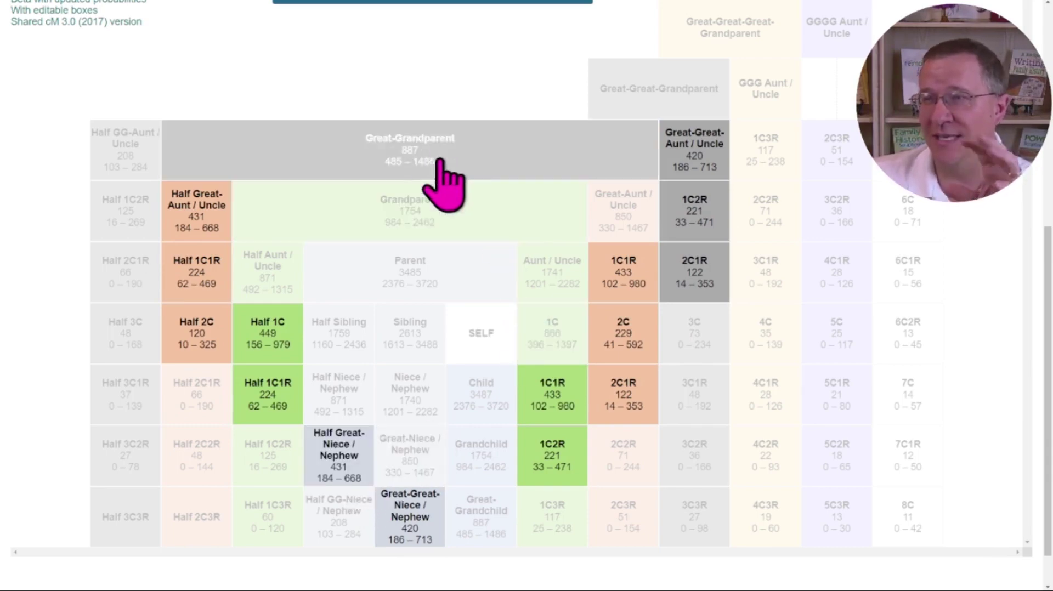
pyautogui.scroll(2, 504, 252)
pyautogui.scroll(4, 507, 241)
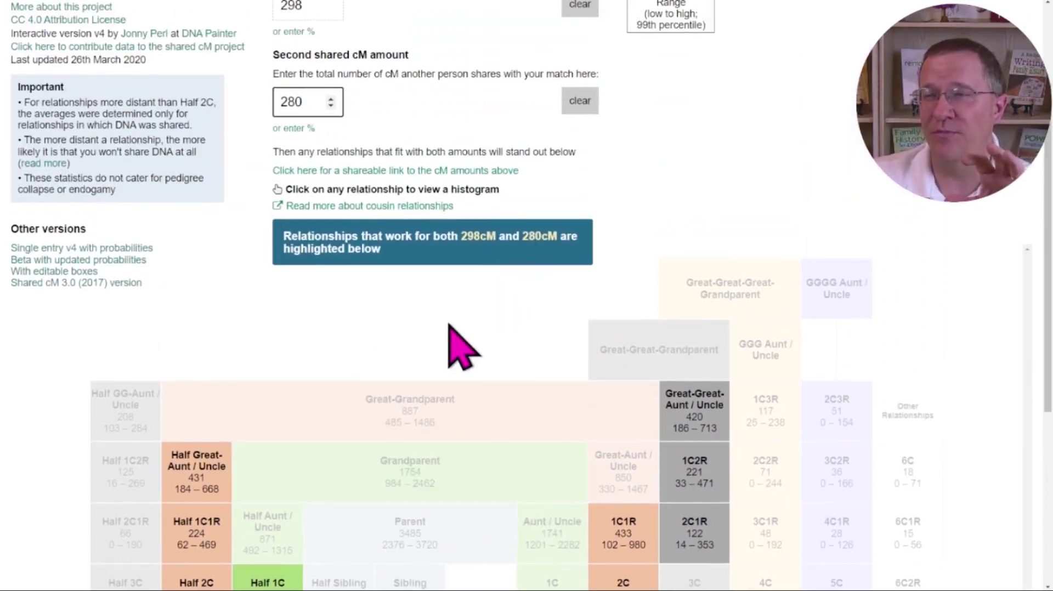
pyautogui.scroll(3, 449, 327)
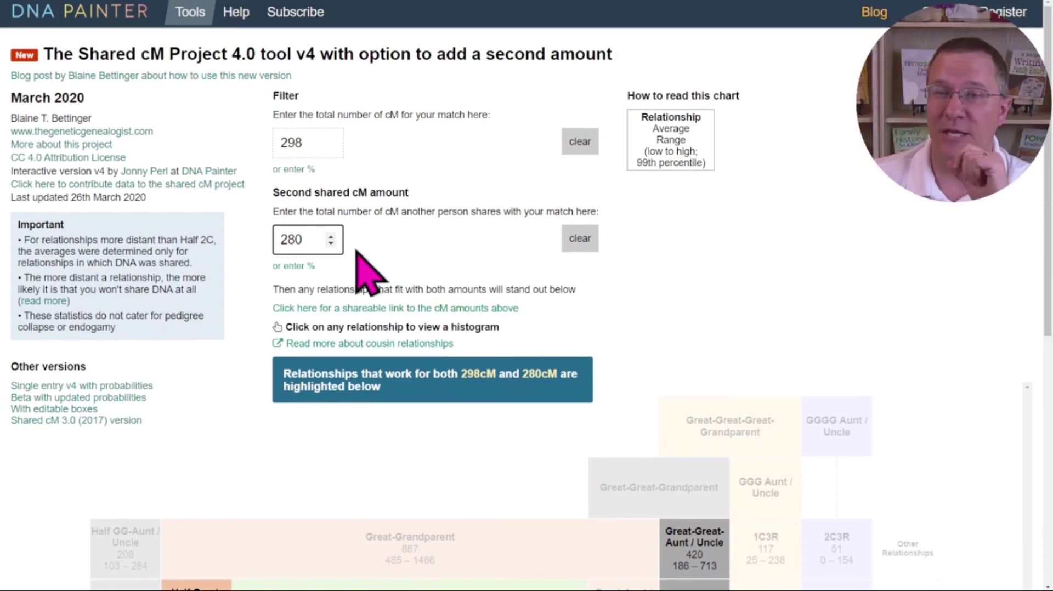
# Clear the 298 and 280 amounts and enter 209 cM as the first amount
pyautogui.click(583, 241)
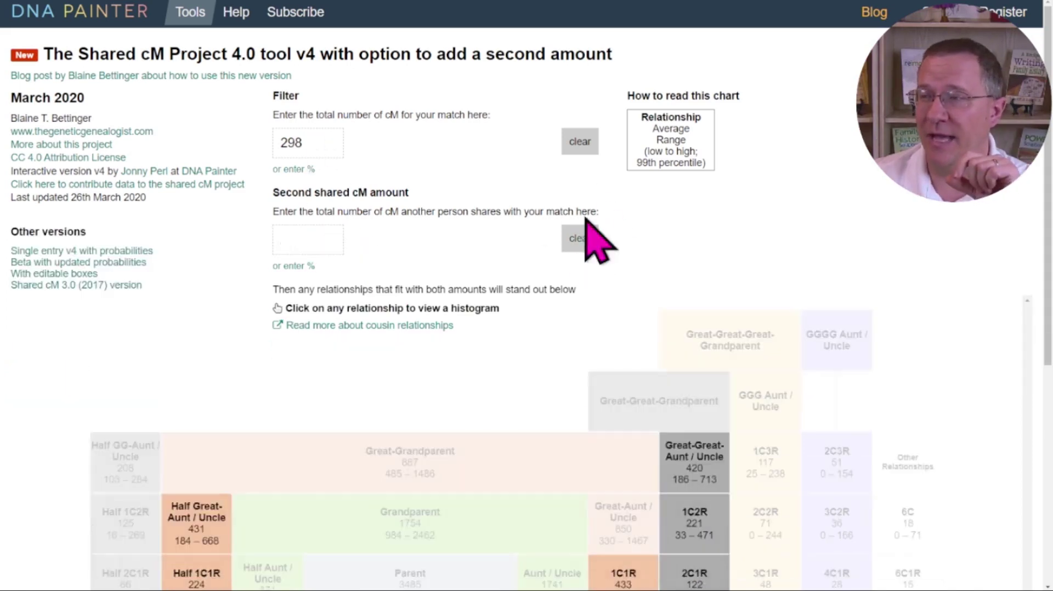
pyautogui.click(585, 148)
pyautogui.click(307, 144)
pyautogui.write('209')
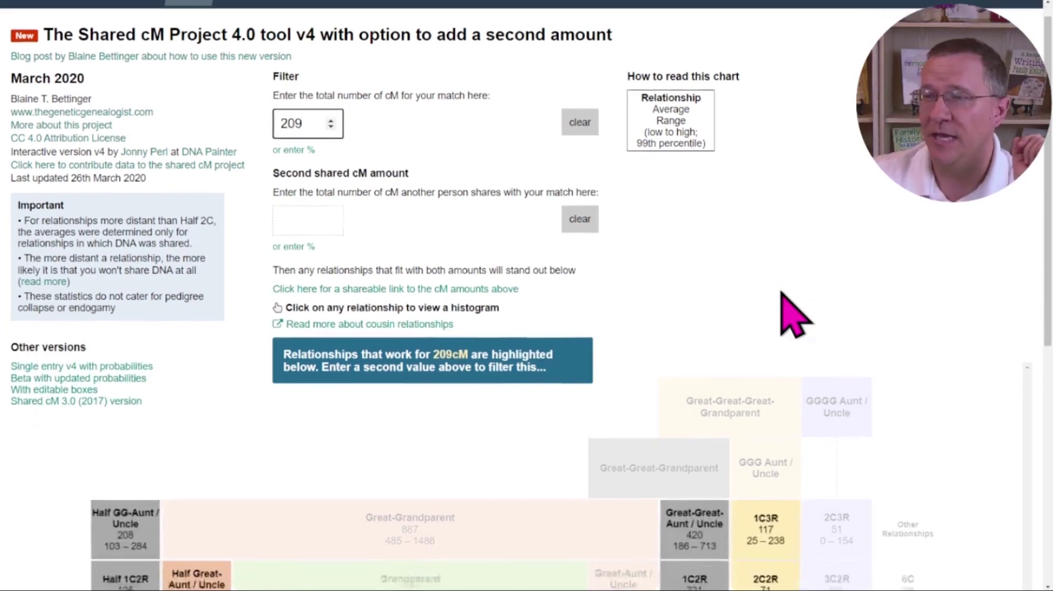
pyautogui.scroll(-8, 788, 305)
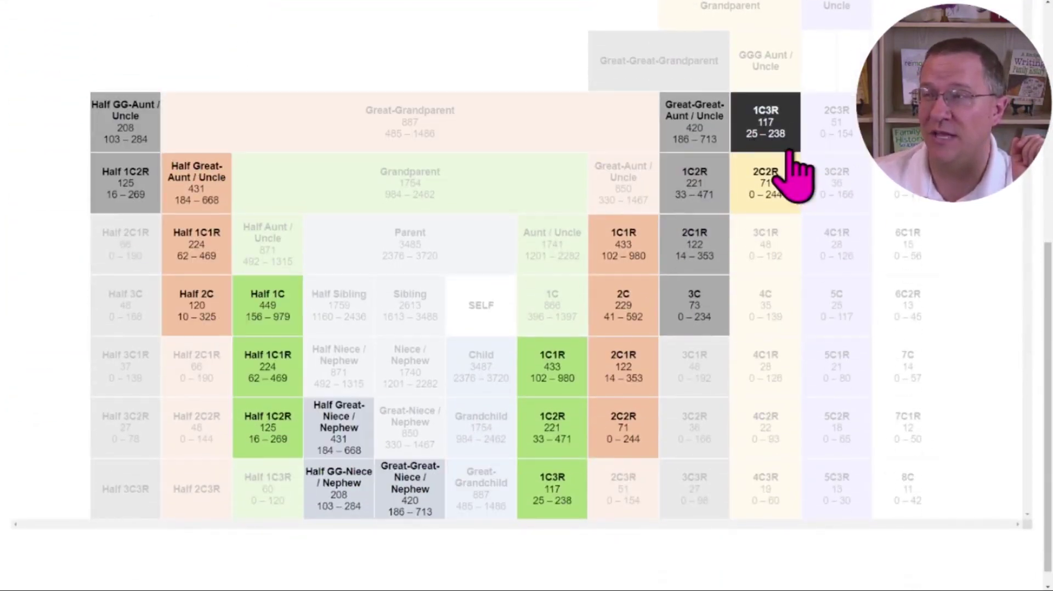
pyautogui.scroll(5, 877, 208)
# Add 93 cM as the second amount and view fitting relationships like 2C, 2C1R, 3C
pyautogui.click(299, 99)
pyautogui.write('93')
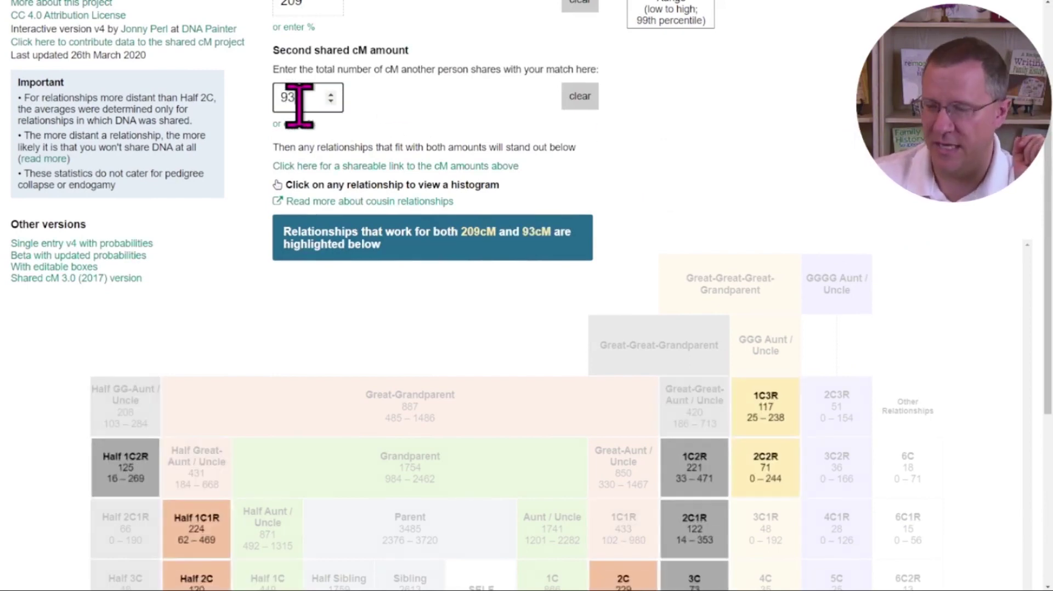
pyautogui.scroll(-5, 847, 279)
pyautogui.scroll(-1, 849, 282)
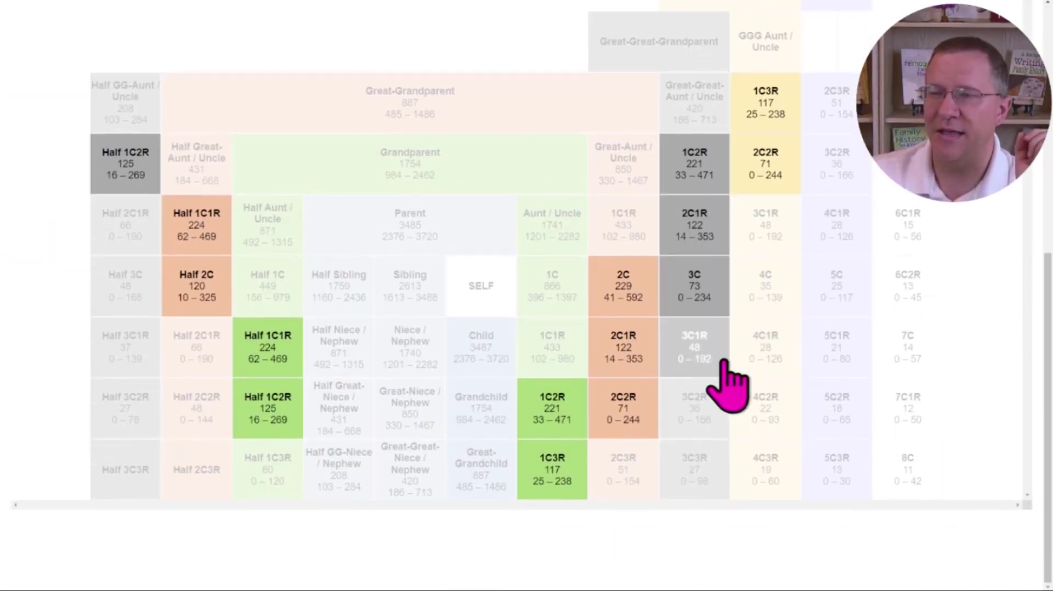
pyautogui.scroll(1, 729, 378)
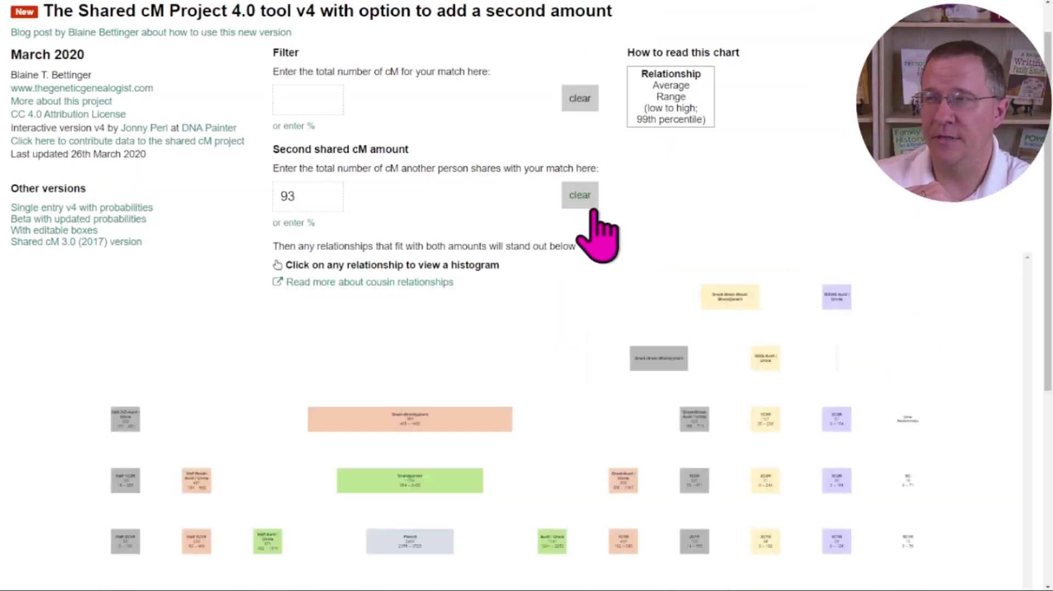
# Clear the amounts and enter 140 cM alone, reviewing the highlighted relationships
pyautogui.click(586, 202)
pyautogui.click(287, 99)
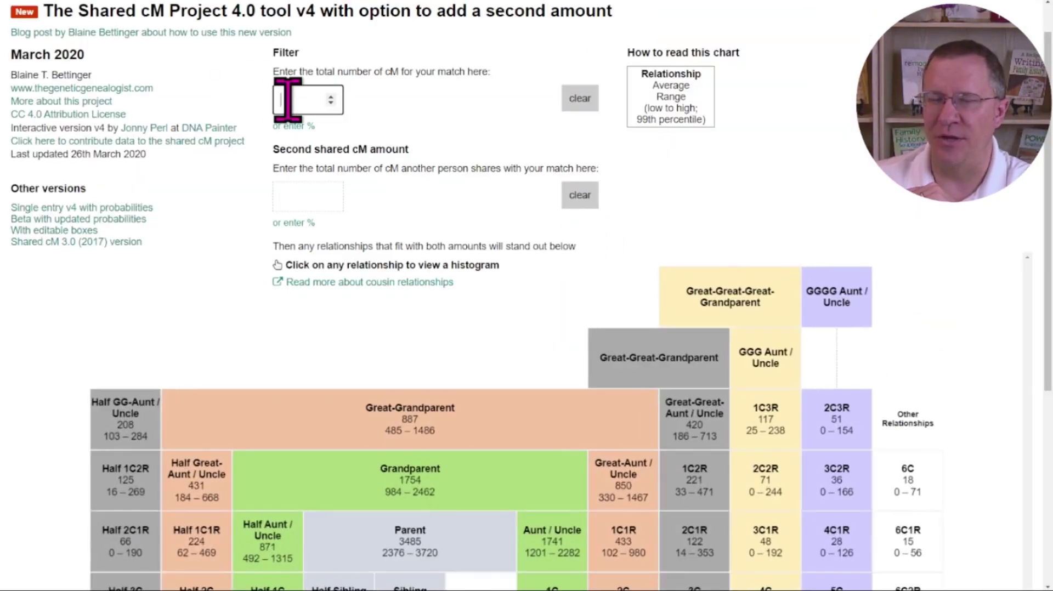
pyautogui.scroll(-4, 466, 219)
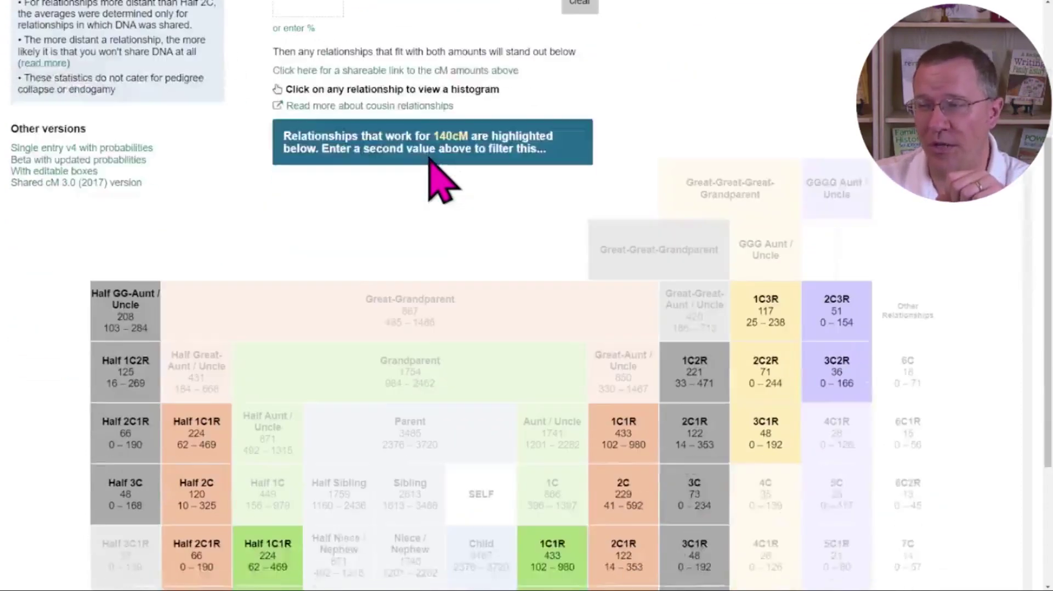
pyautogui.scroll(-4, 439, 181)
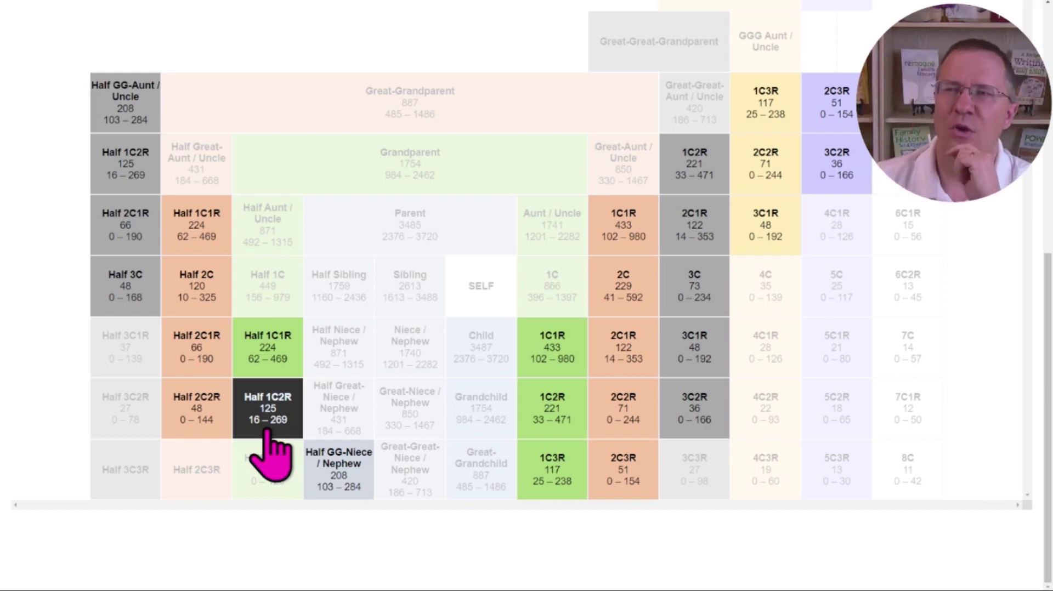
pyautogui.scroll(3, 416, 296)
pyautogui.scroll(3, 433, 304)
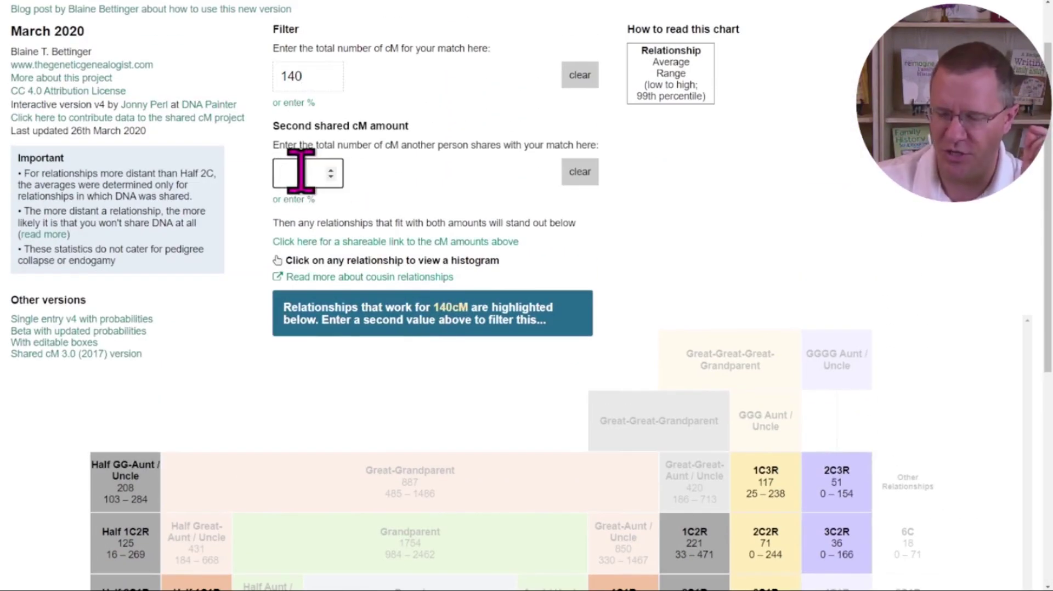
# Review relationships fitting both 140 and 59 cM, then clear both amounts
pyautogui.scroll(-5, 713, 258)
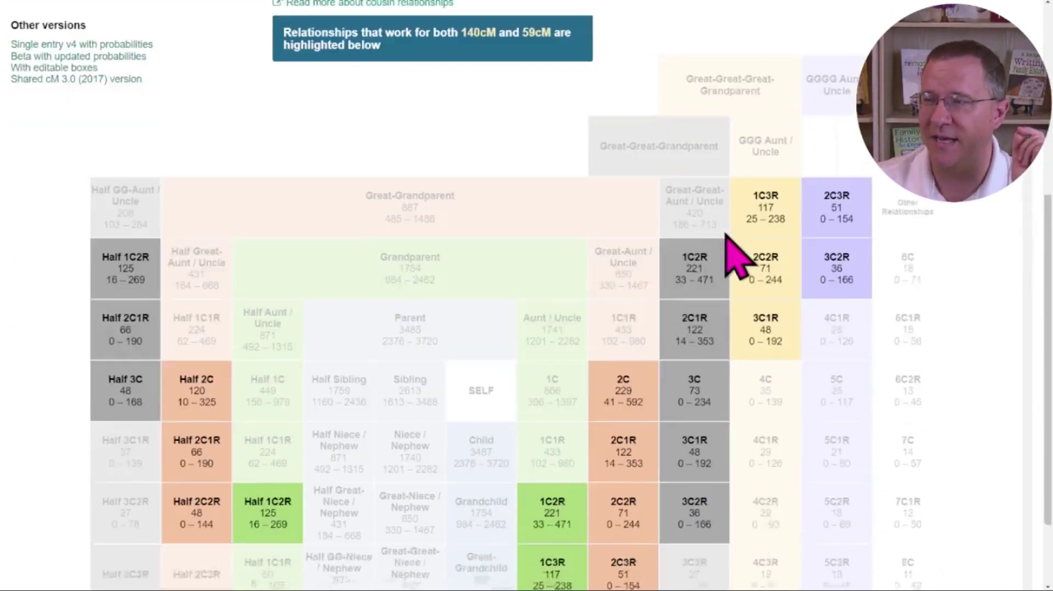
pyautogui.scroll(-2, 802, 346)
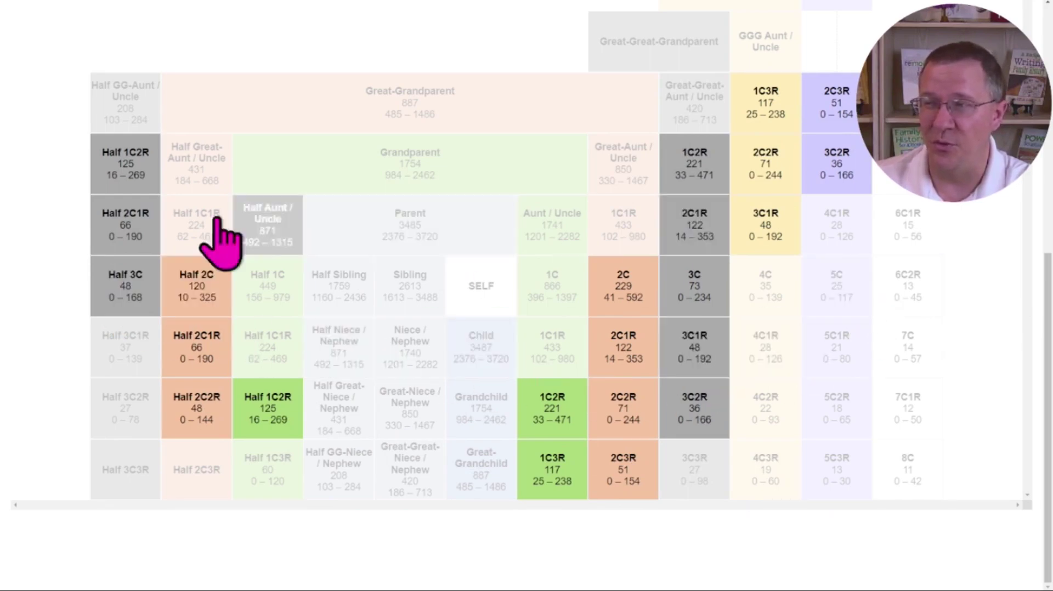
pyautogui.scroll(3, 741, 323)
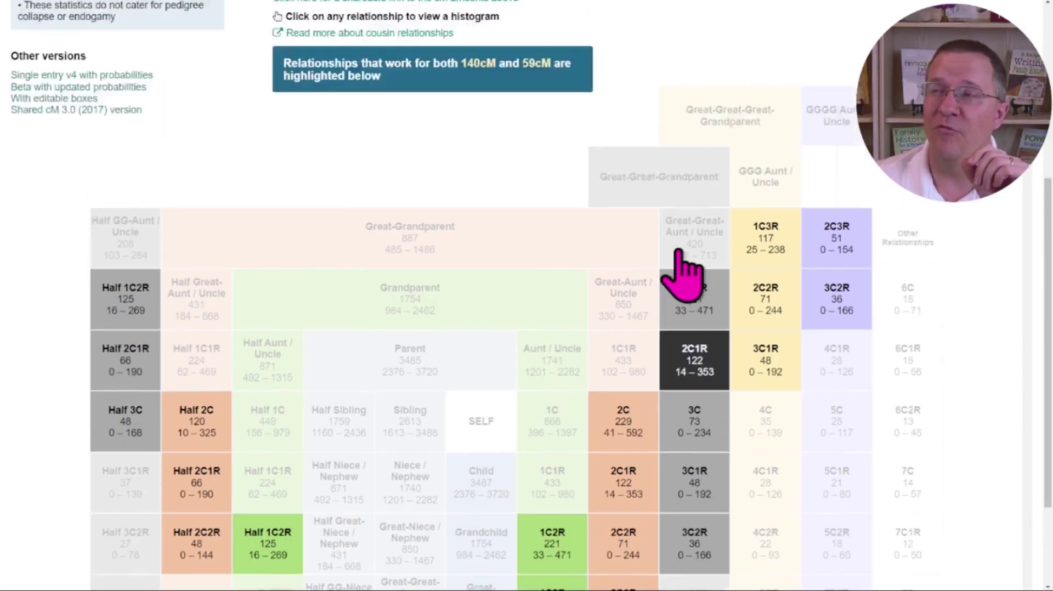
pyautogui.scroll(5, 682, 270)
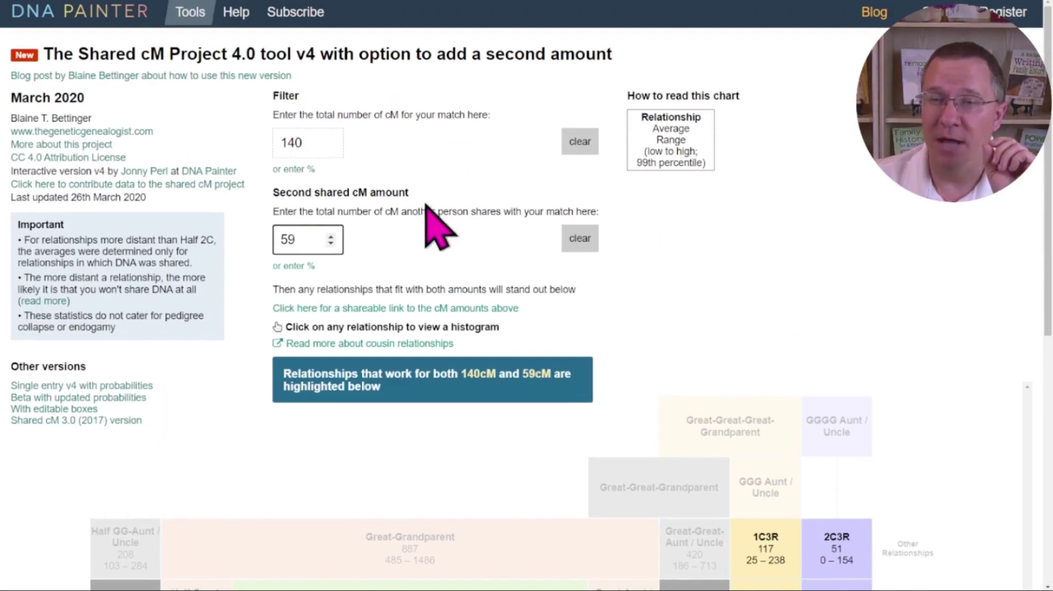
pyautogui.click(580, 141)
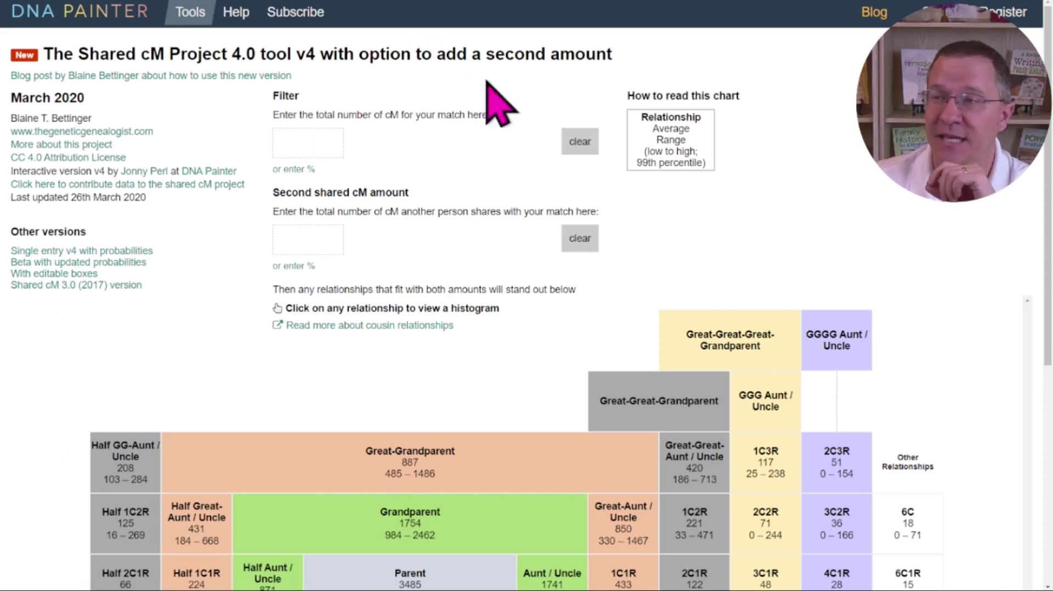
# Enter 365 cM as the first amount
pyautogui.click(300, 143)
pyautogui.write('365')
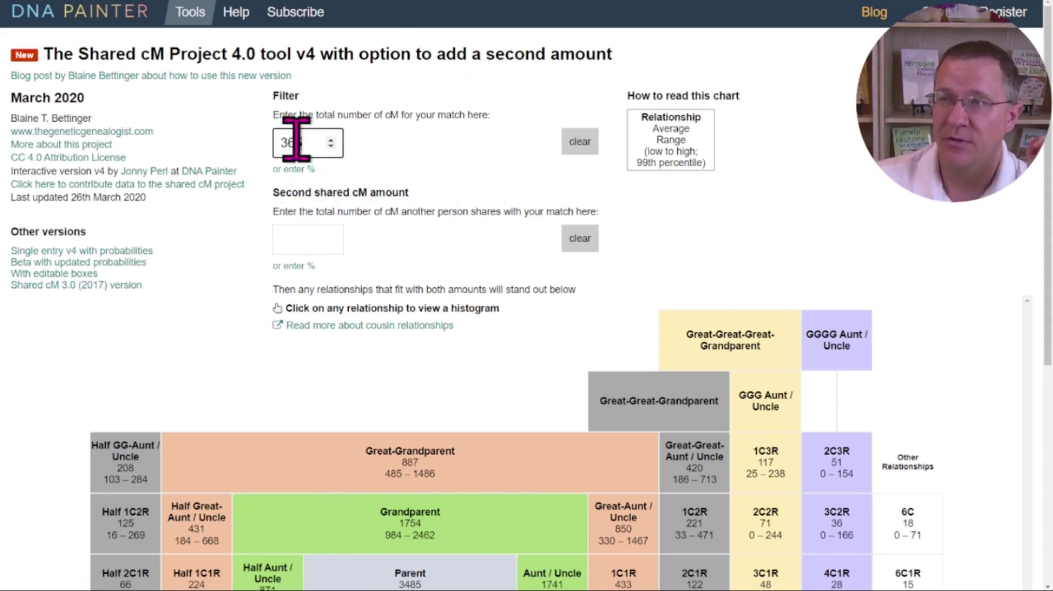
pyautogui.scroll(-5, 793, 230)
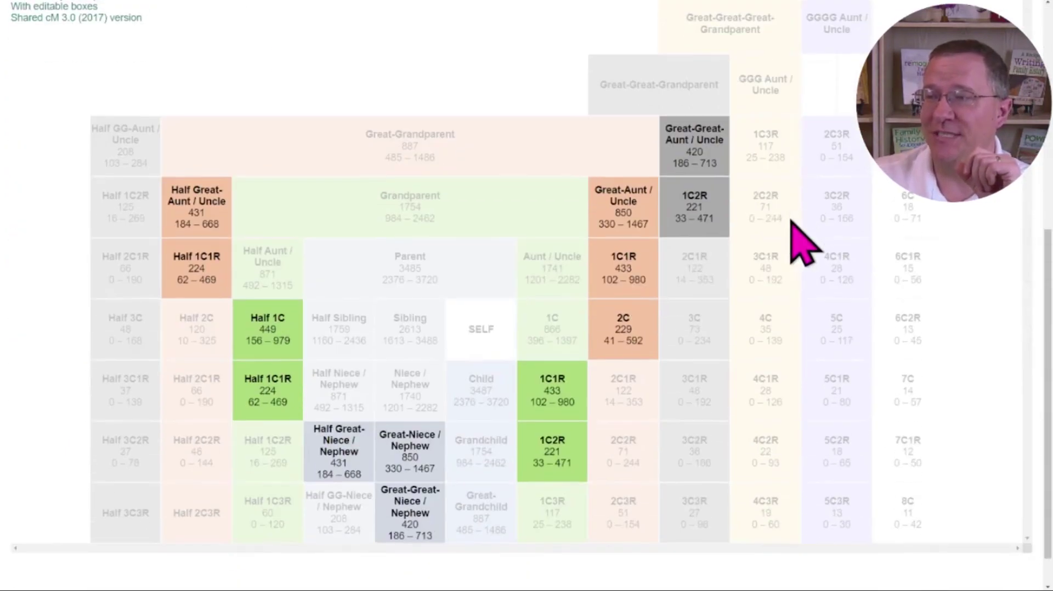
pyautogui.scroll(5, 793, 230)
# Add 347 cM, review Great-Aunt/Uncle, 1C1R and Half 1C matches, then remove it
pyautogui.click(310, 238)
pyautogui.write('347')
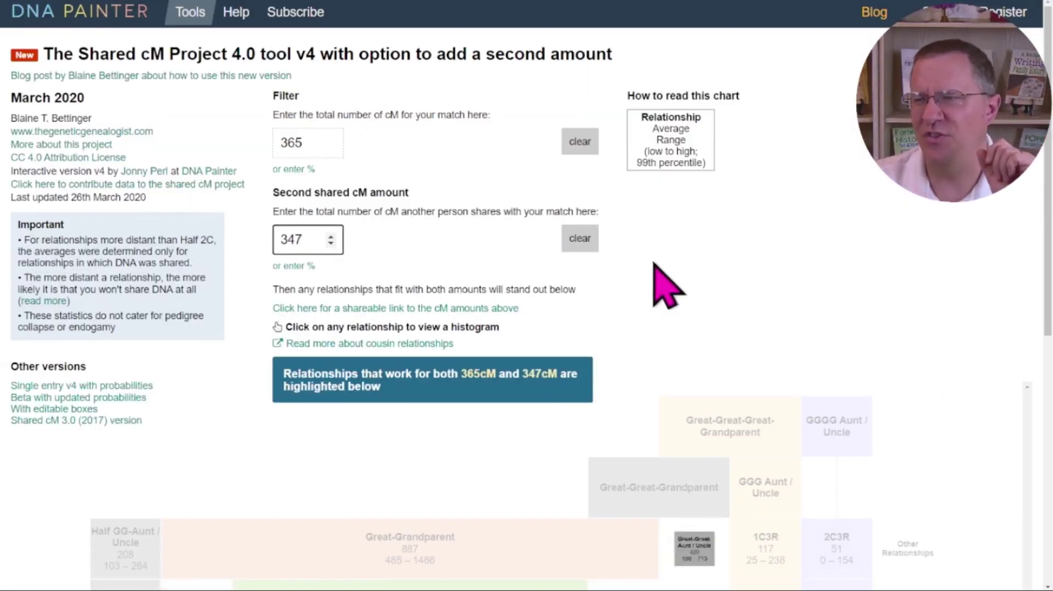
pyautogui.scroll(-2, 713, 280)
pyautogui.scroll(-3, 778, 285)
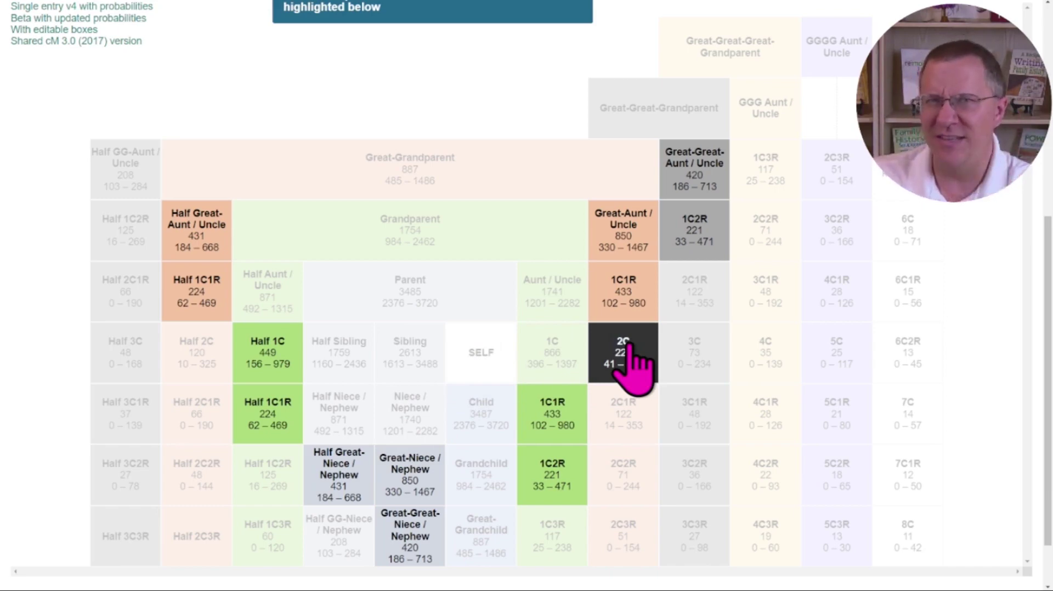
pyautogui.scroll(5, 480, 280)
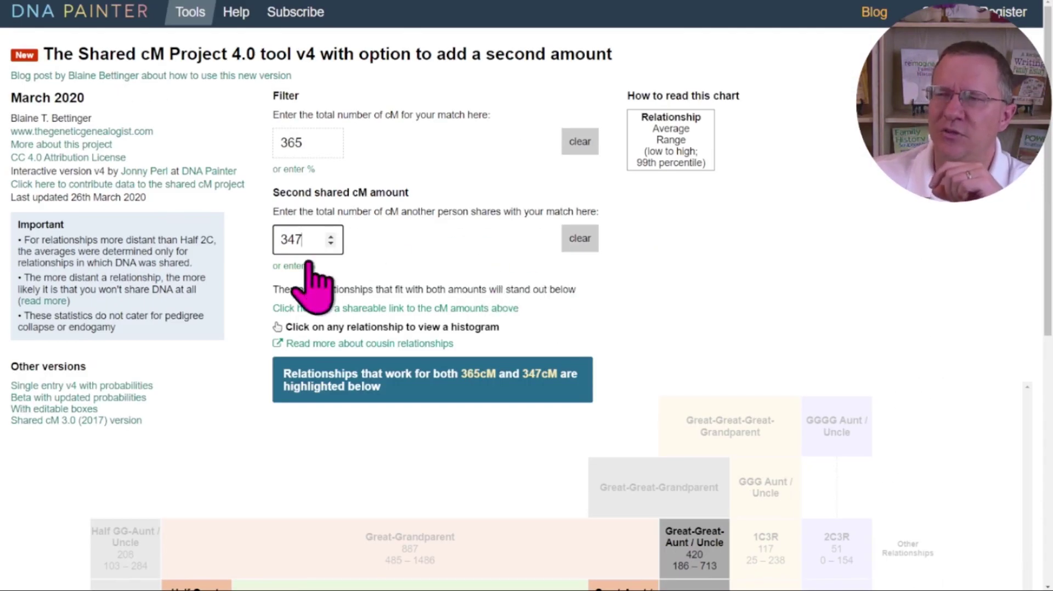
pyautogui.click(580, 239)
# Enter 212 cM and 121 cM, review the highlighted grid, then select 212 to replace with 133
pyautogui.click(578, 143)
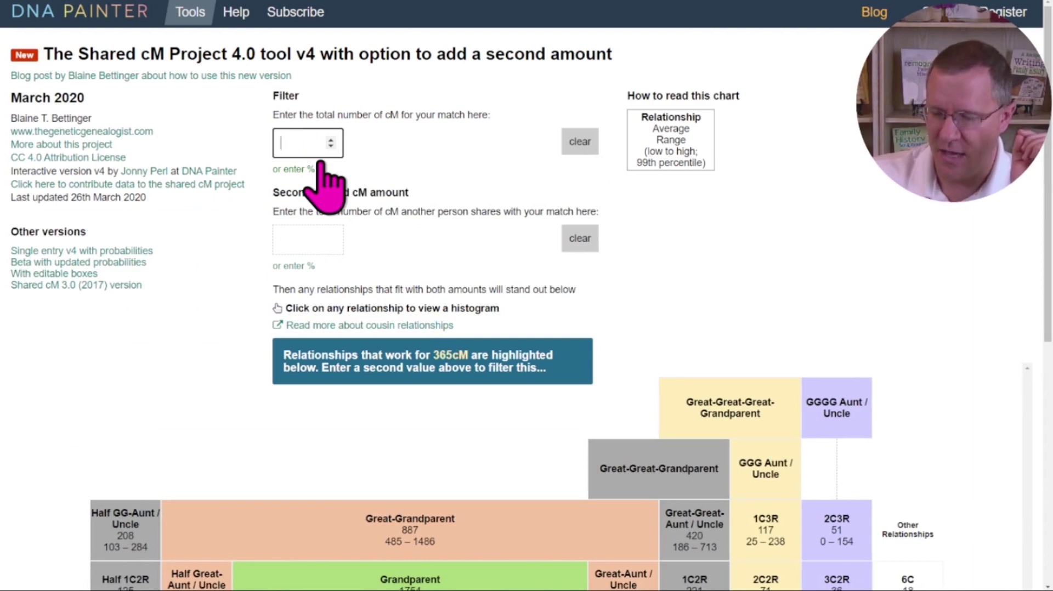
pyautogui.click(312, 239)
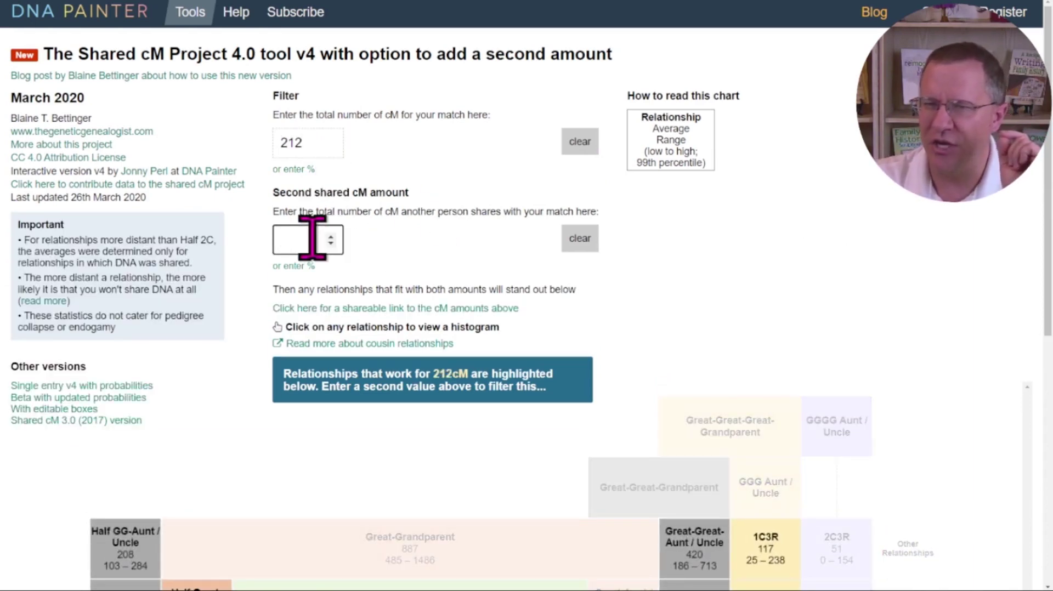
pyautogui.write('121')
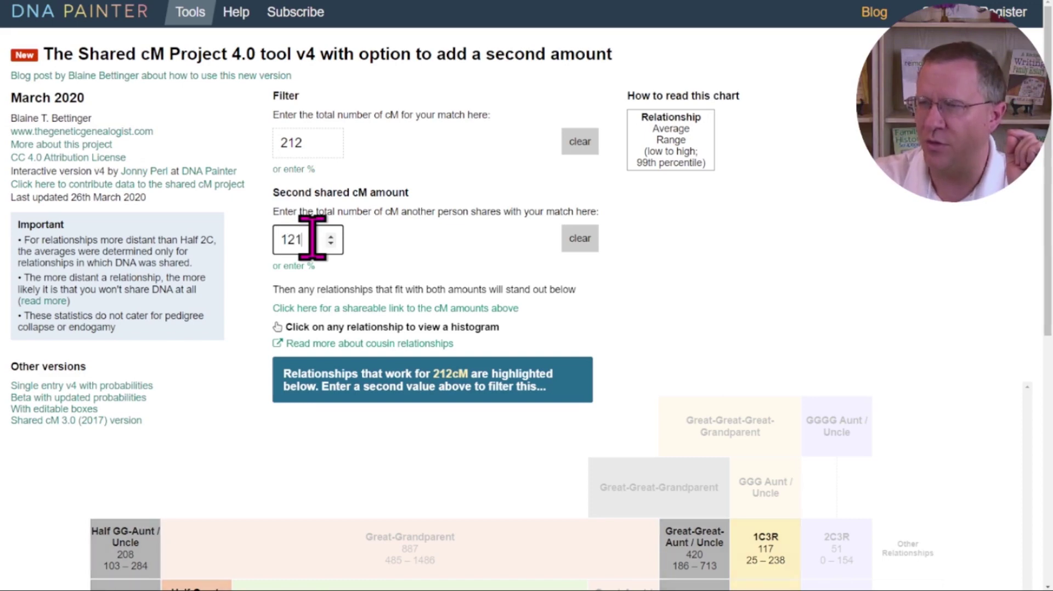
pyautogui.scroll(-8, 313, 240)
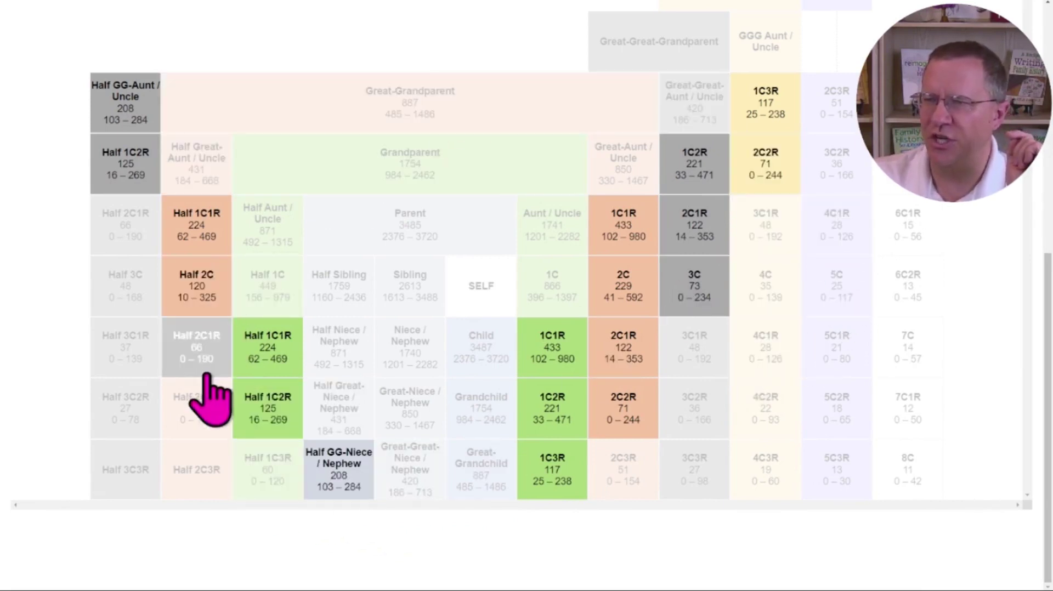
pyautogui.scroll(1, 234, 387)
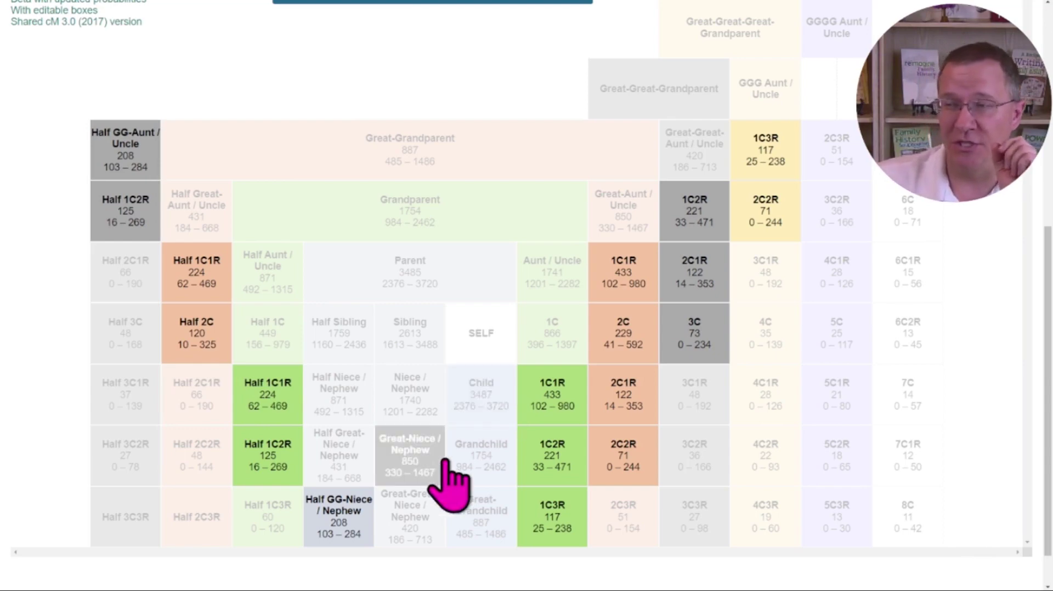
pyautogui.scroll(8, 446, 482)
pyautogui.doubleClick(307, 144)
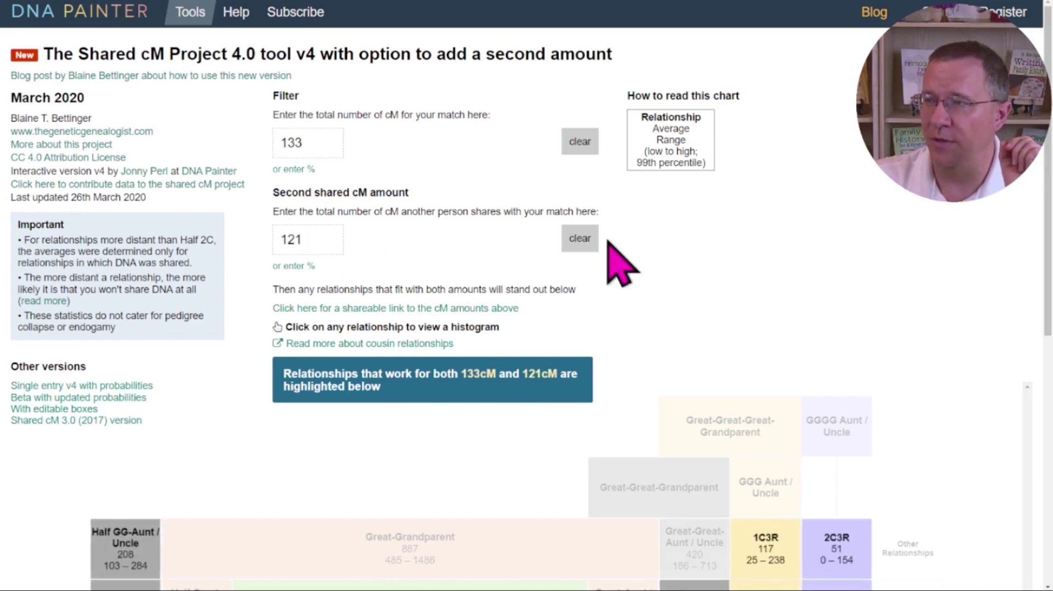
# Change the second amount to 267 cM and review relationships fitting both 133 and 267 cM
pyautogui.scroll(-8, 847, 439)
pyautogui.scroll(5, 849, 436)
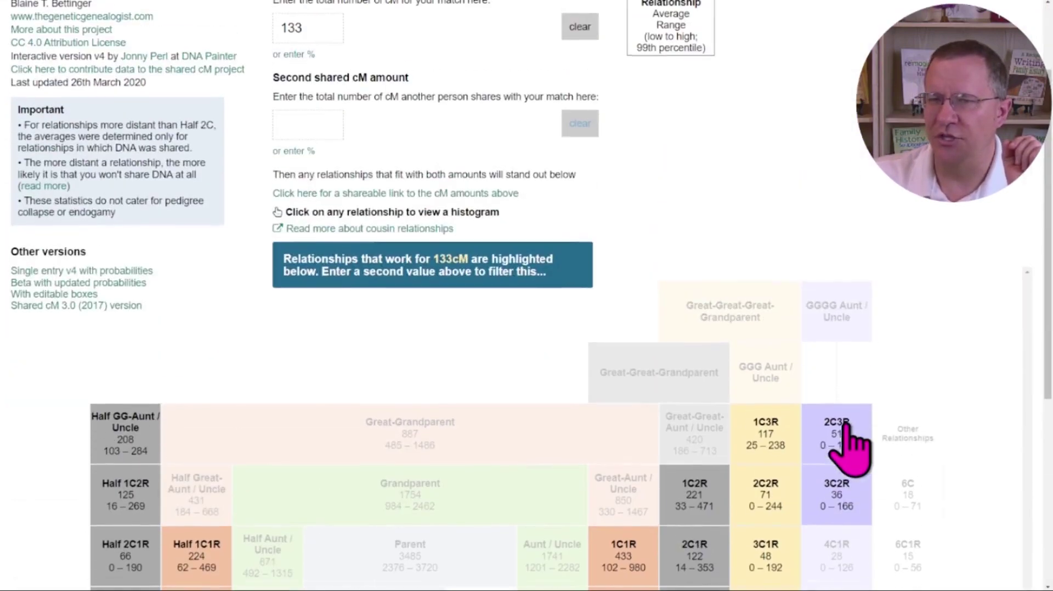
pyautogui.click(325, 118)
pyautogui.write('267')
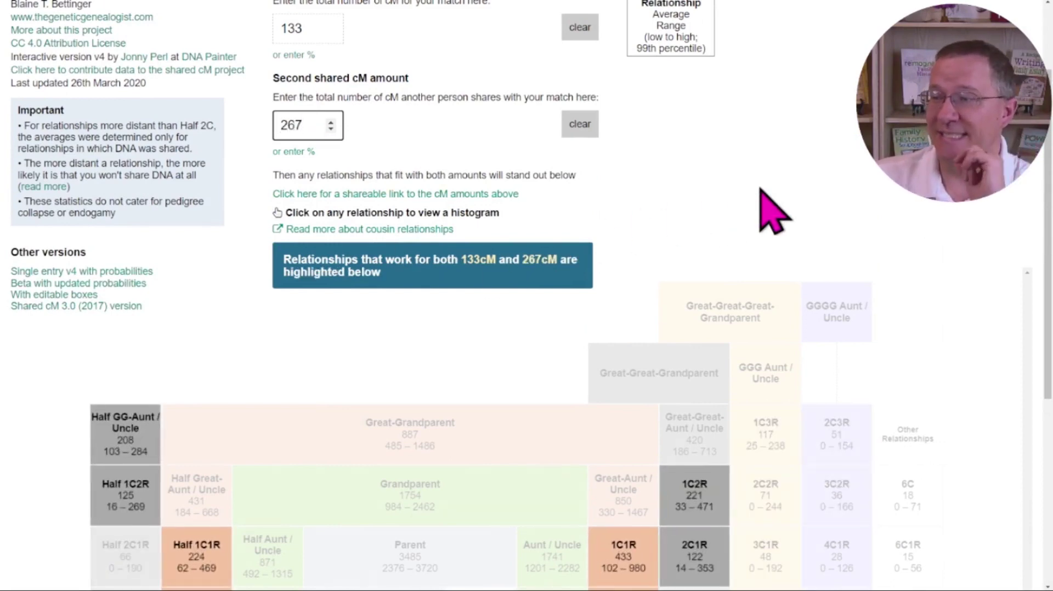
pyautogui.scroll(-4, 778, 236)
pyautogui.scroll(-2, 831, 353)
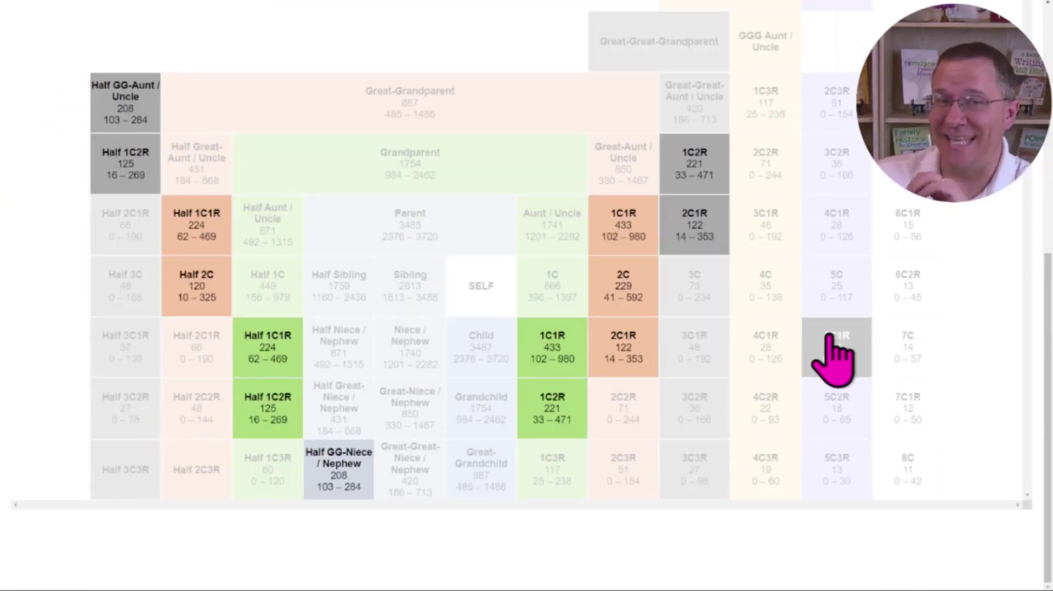
pyautogui.scroll(2, 787, 364)
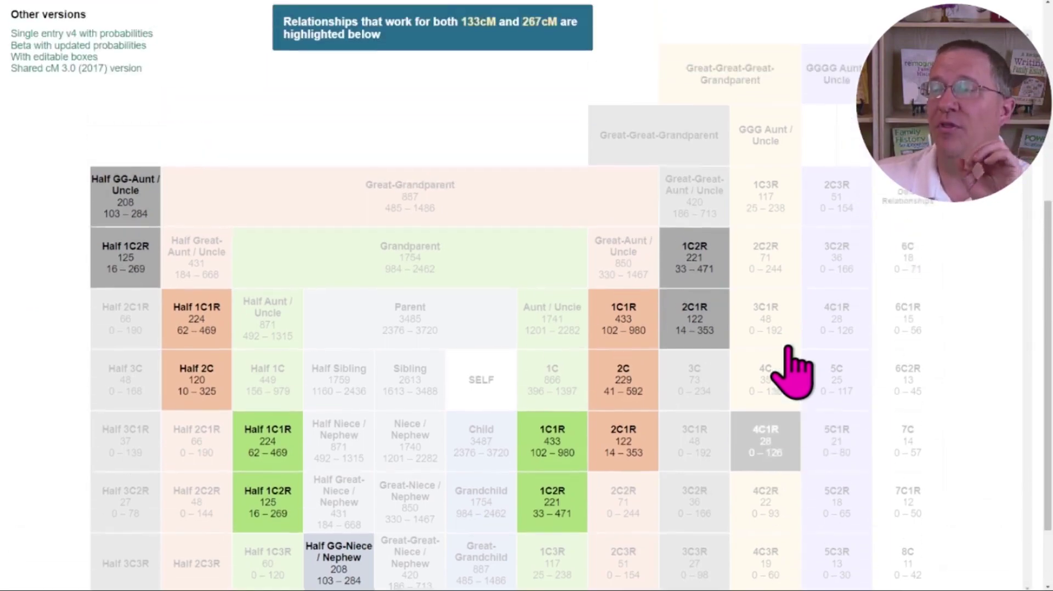
pyautogui.scroll(2, 712, 323)
pyautogui.scroll(5, 635, 280)
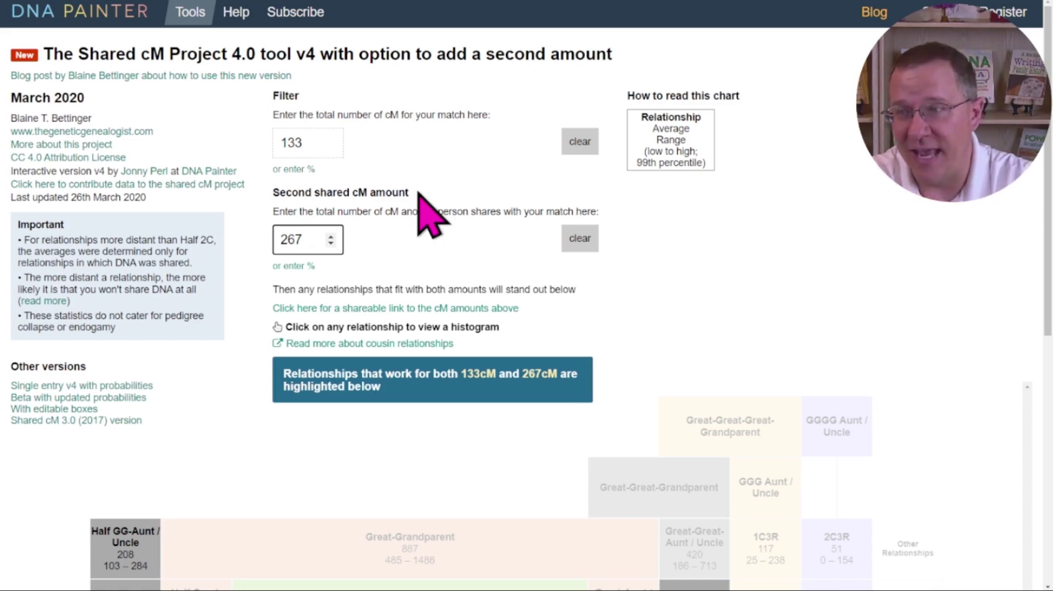
pyautogui.scroll(-1, 603, 247)
pyautogui.scroll(-6, 713, 255)
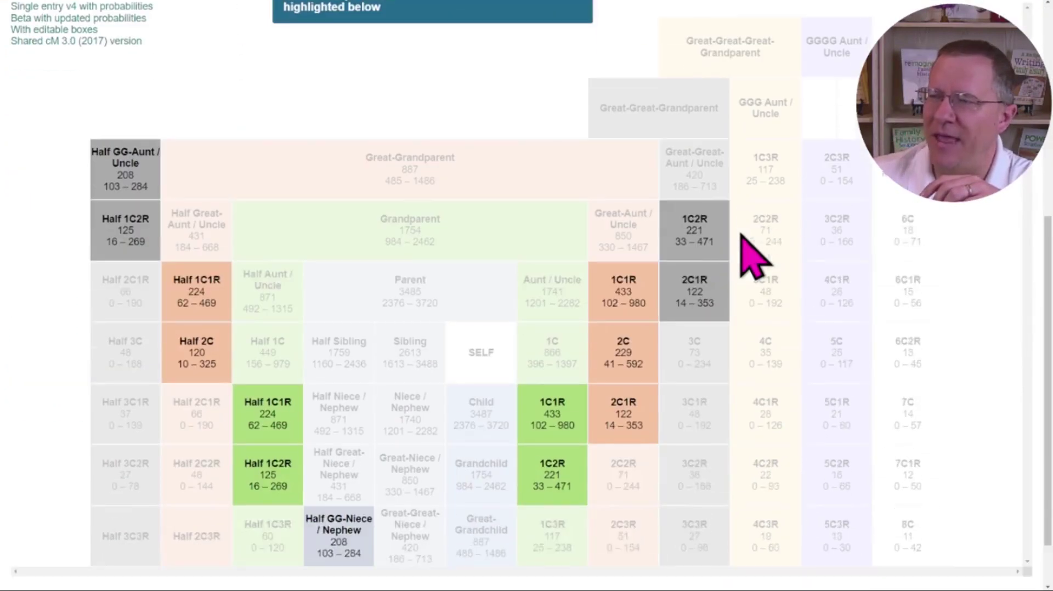